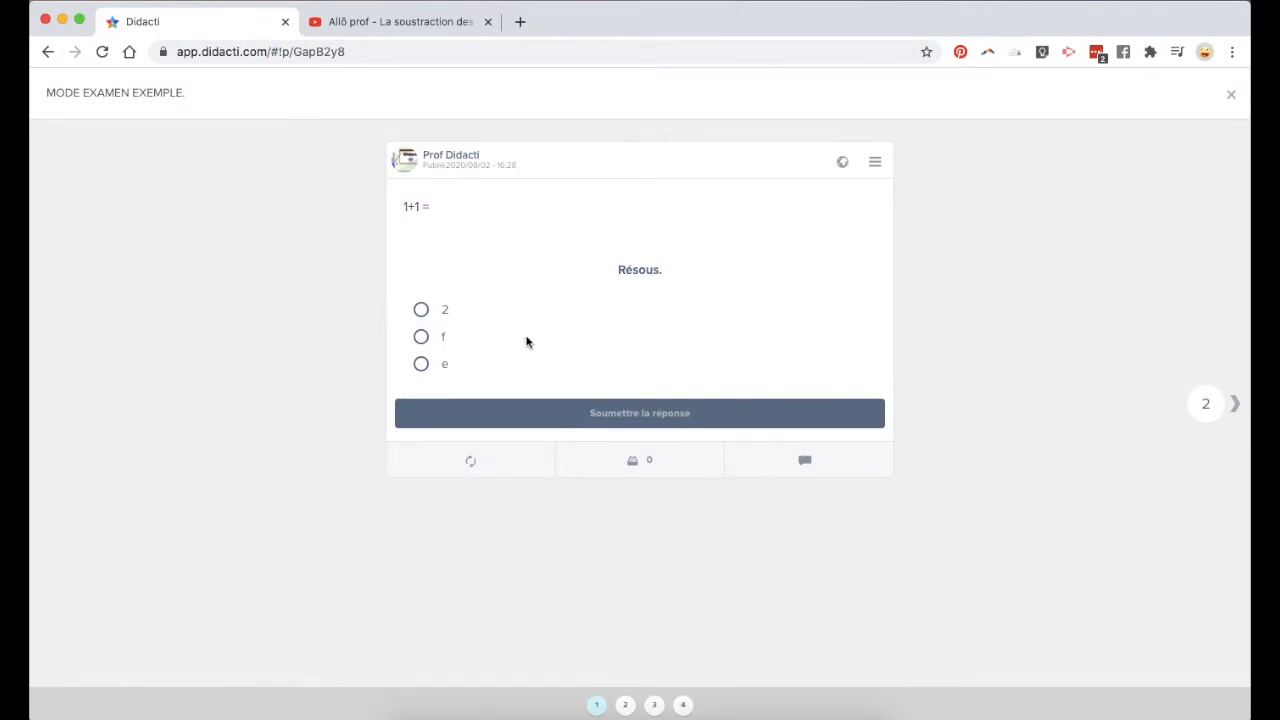
Submit 4 as the answer to the 2+2 question of the exam sequence, and return to that question
left_click(620, 707)
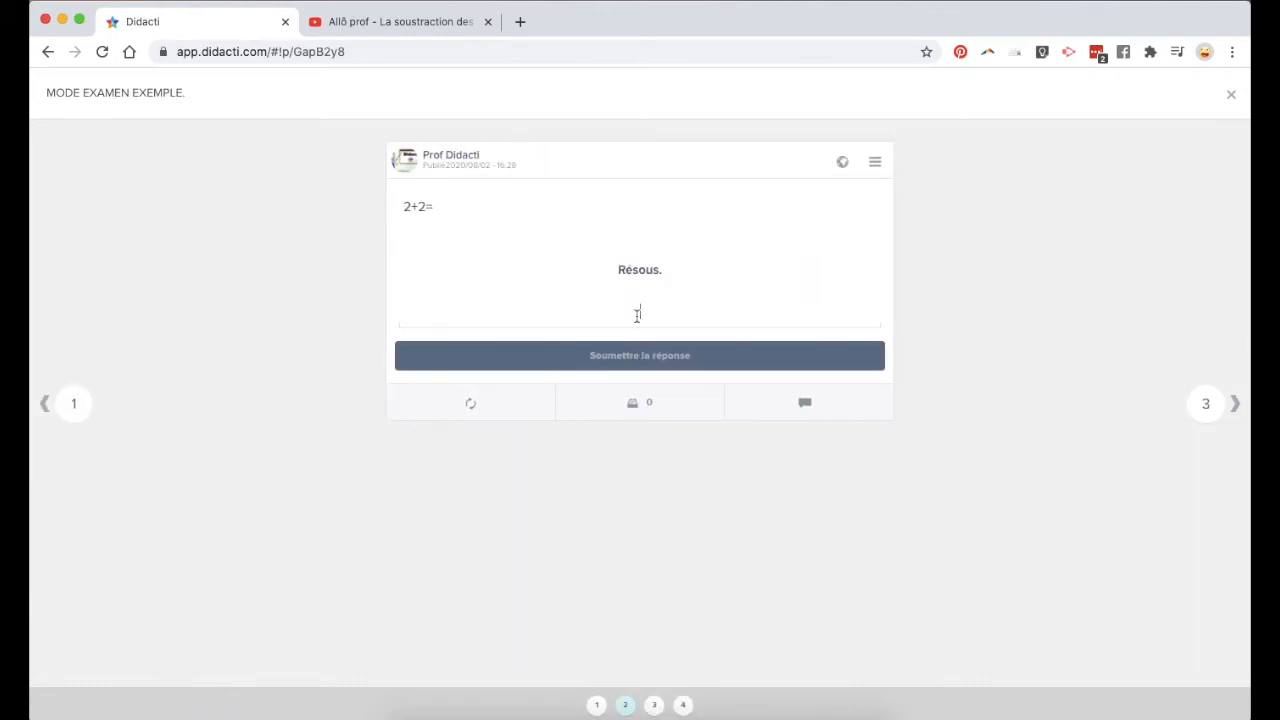
type("4")
left_click(655, 362)
key("Right")
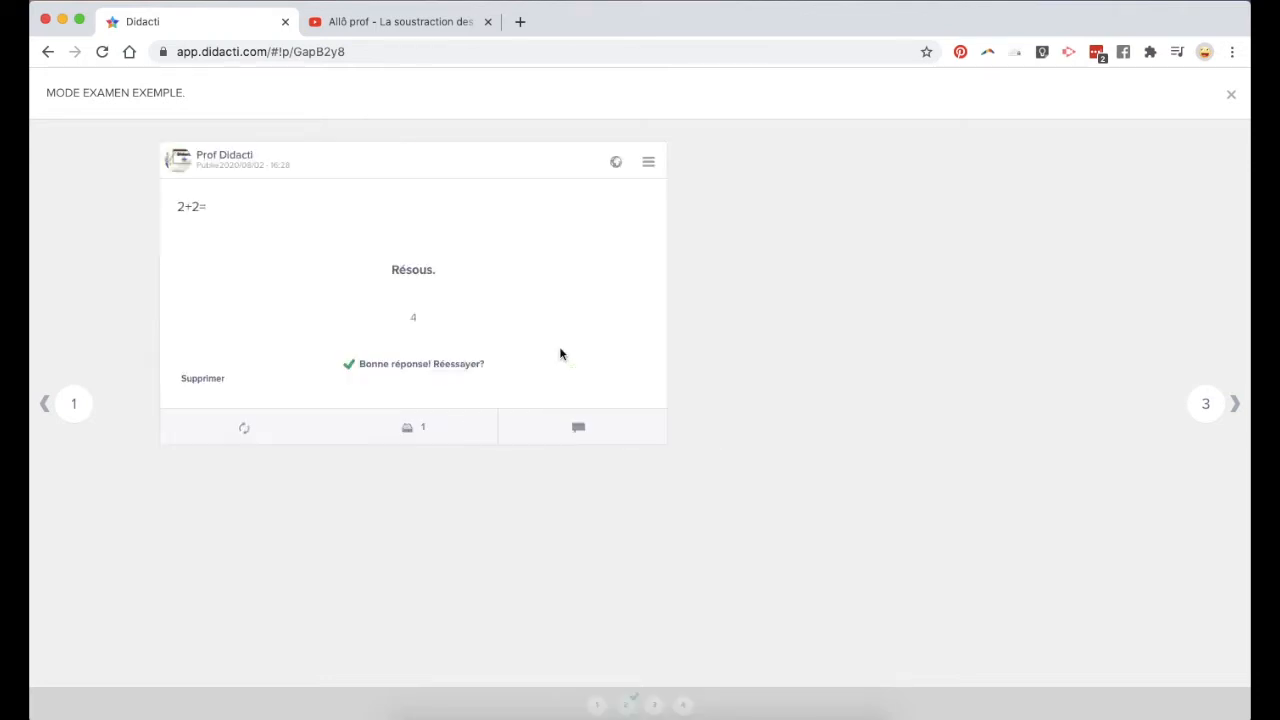
left_click(76, 404)
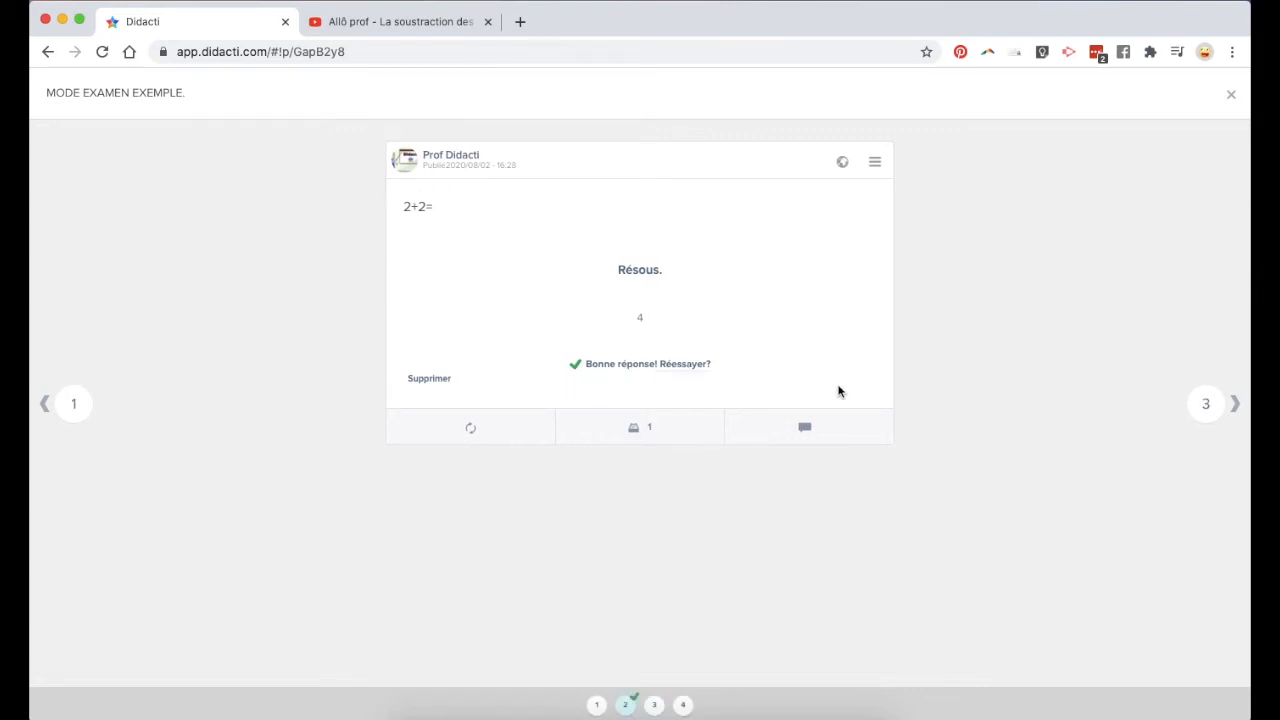
Submit "dfef" as the answer to the 3+3 question
left_click(1198, 405)
left_click(652, 333)
type("dfef")
left_click(654, 374)
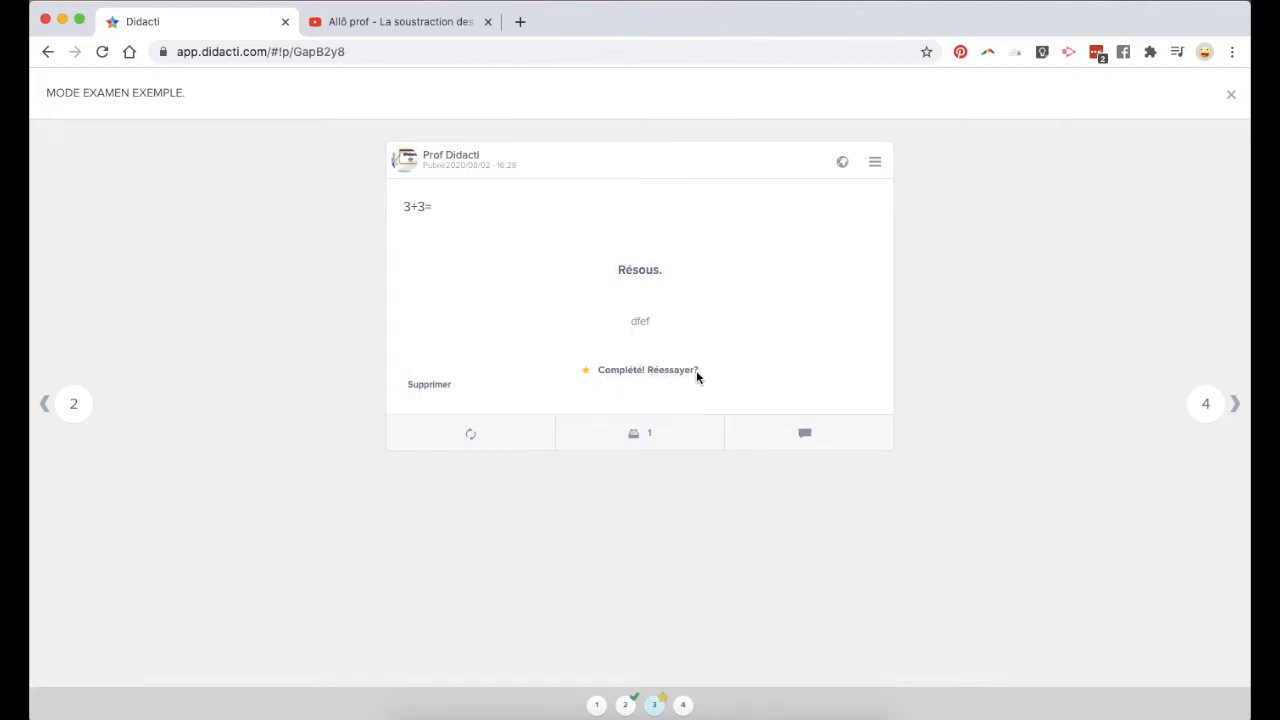
Return to the 3+3 question, reopen it for another attempt and clear the answer text
left_click(76, 405)
left_click(676, 372)
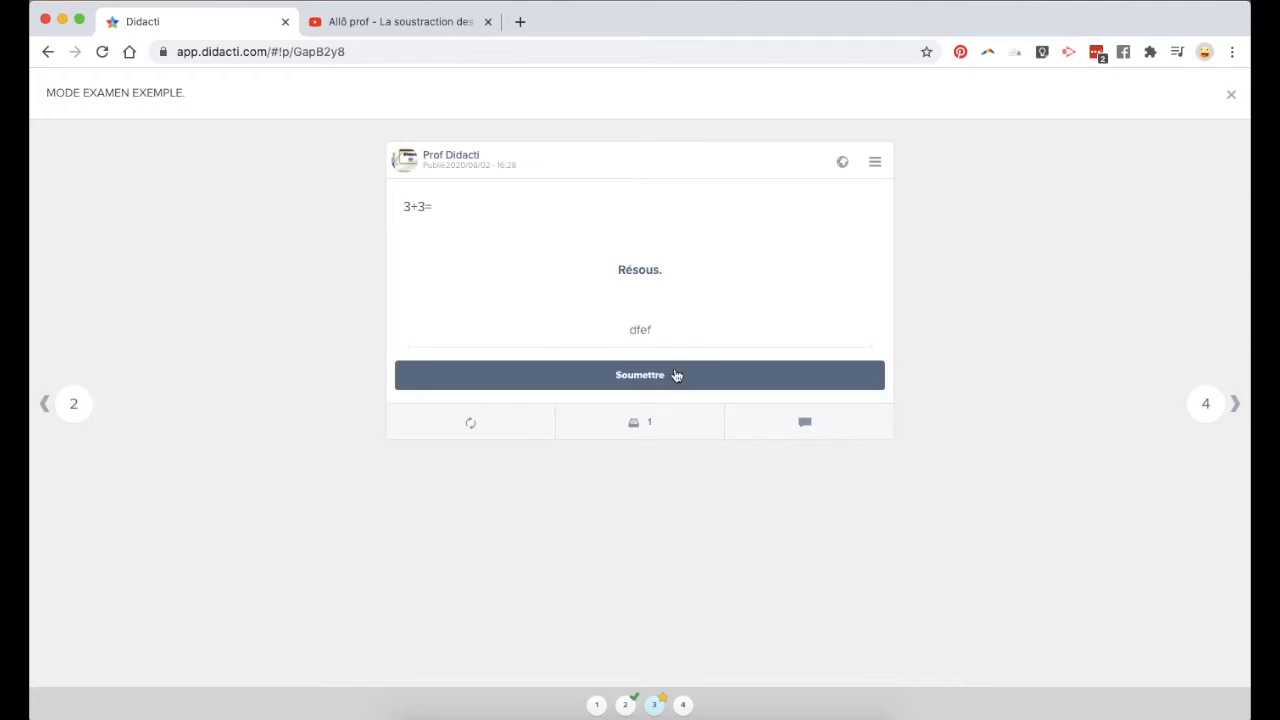
double_click(648, 328)
key("BackSpace")
Delete the submitted answer to the 2+2 question and confirm the deletion
left_click(74, 404)
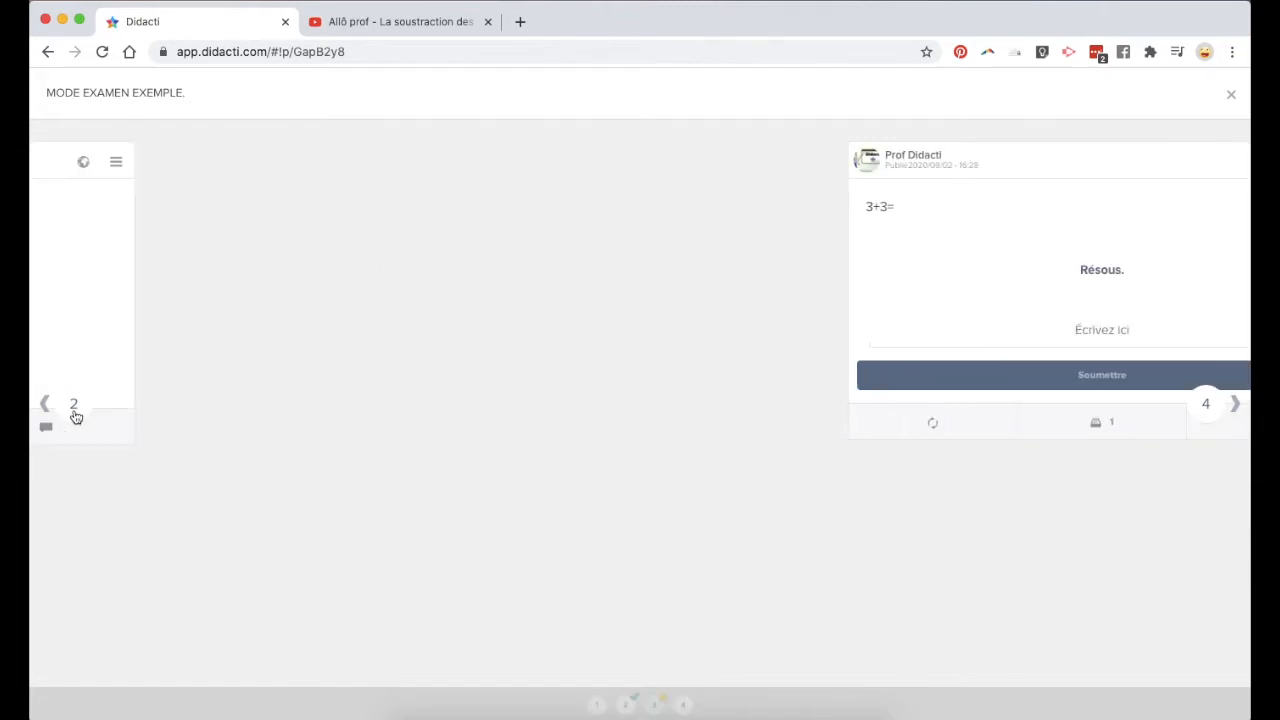
left_click(439, 378)
left_click(690, 472)
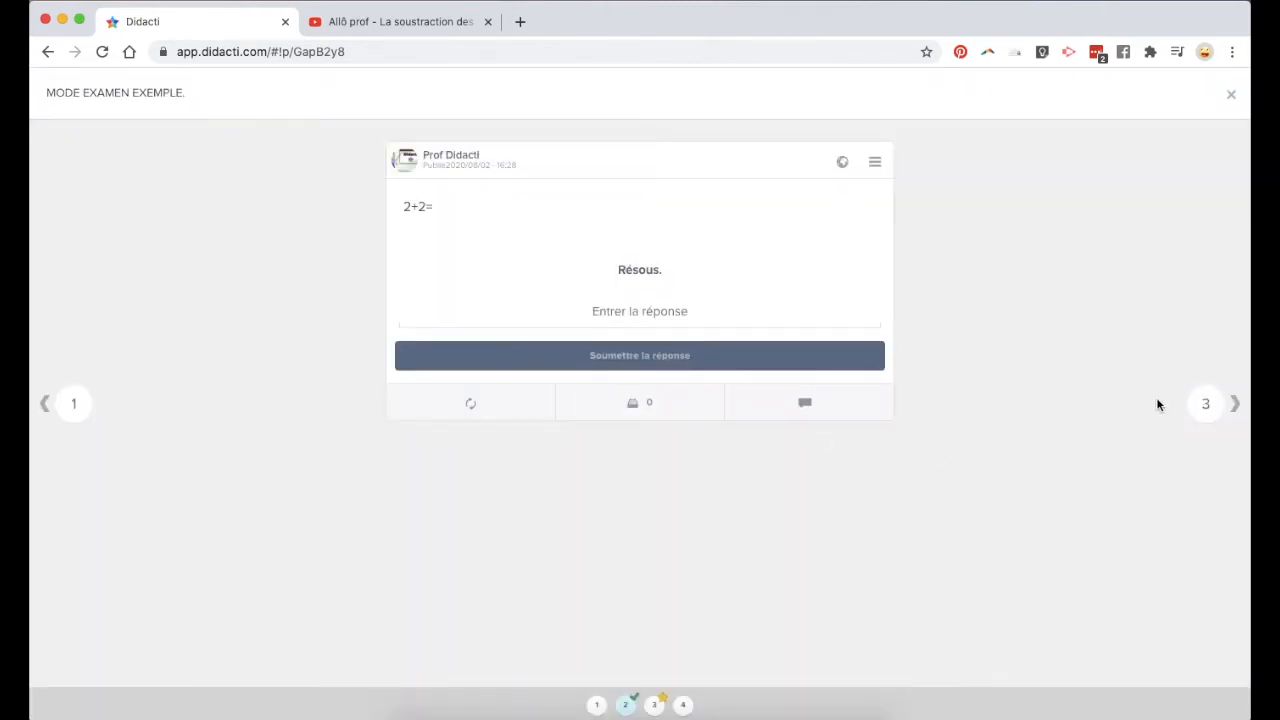
Review questions 3, 4 and 1 of the exam sequence, and close it
left_click(1205, 403)
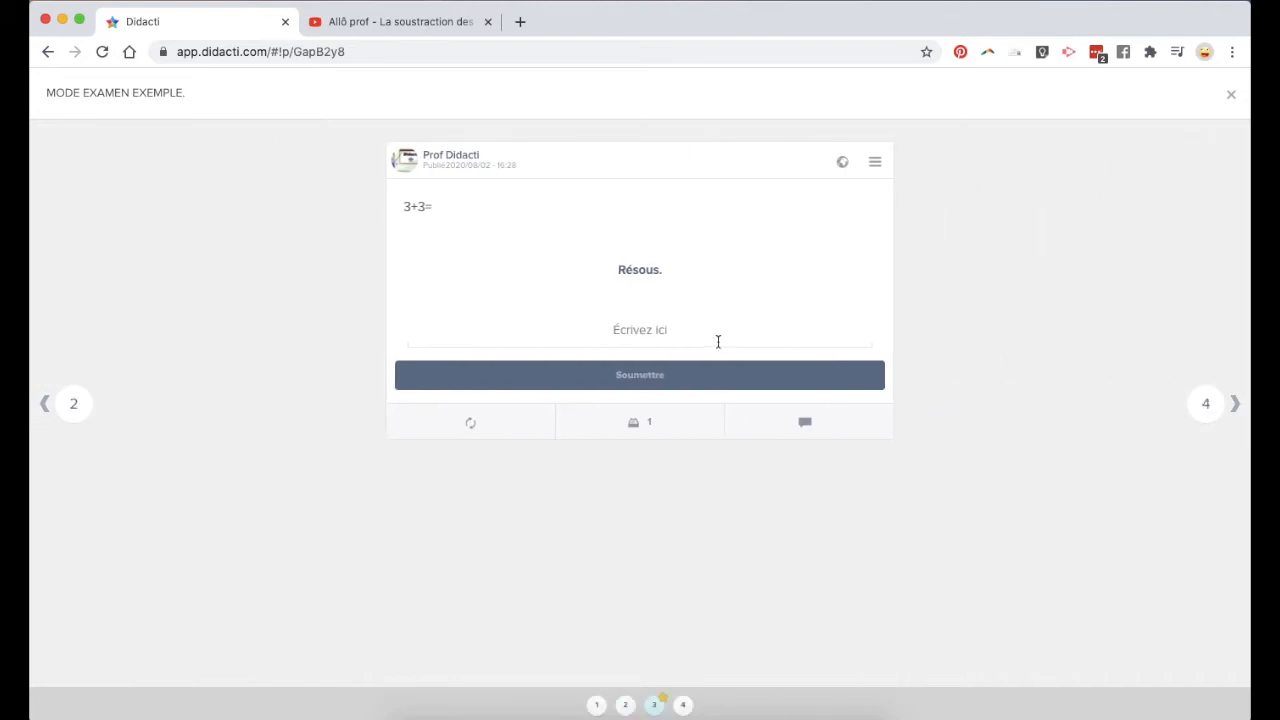
left_click(1213, 406)
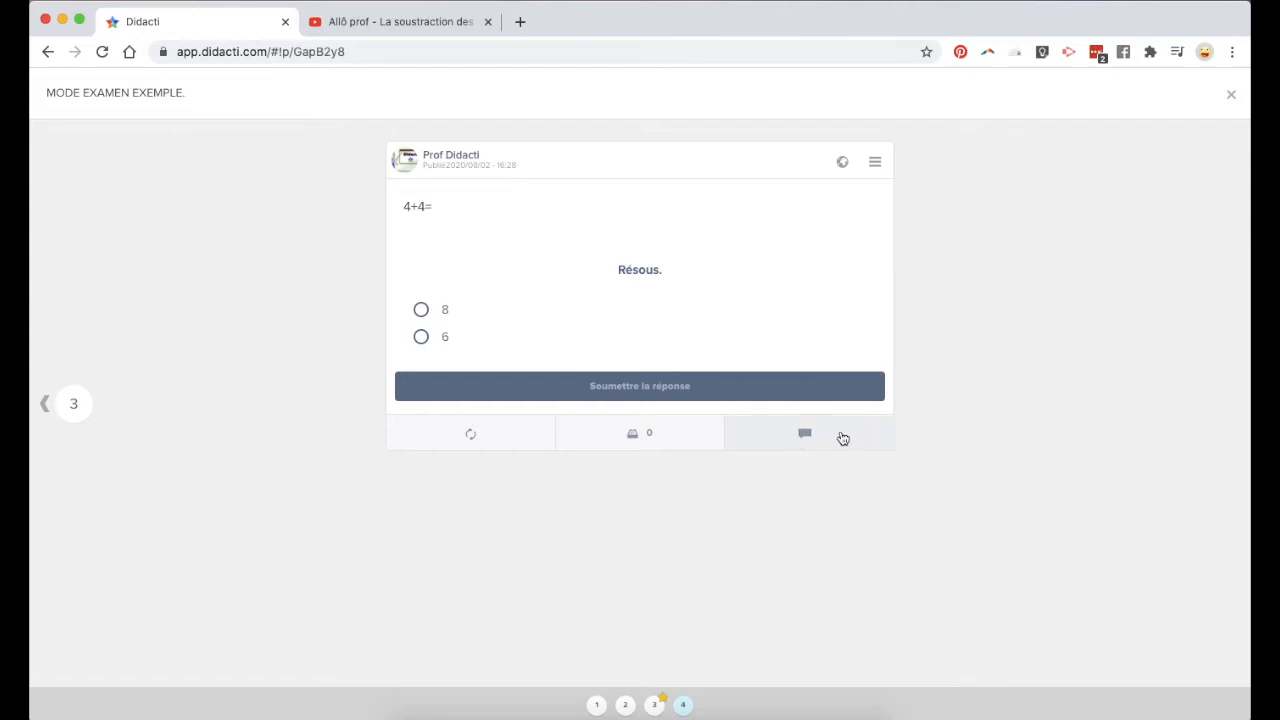
left_click(654, 704)
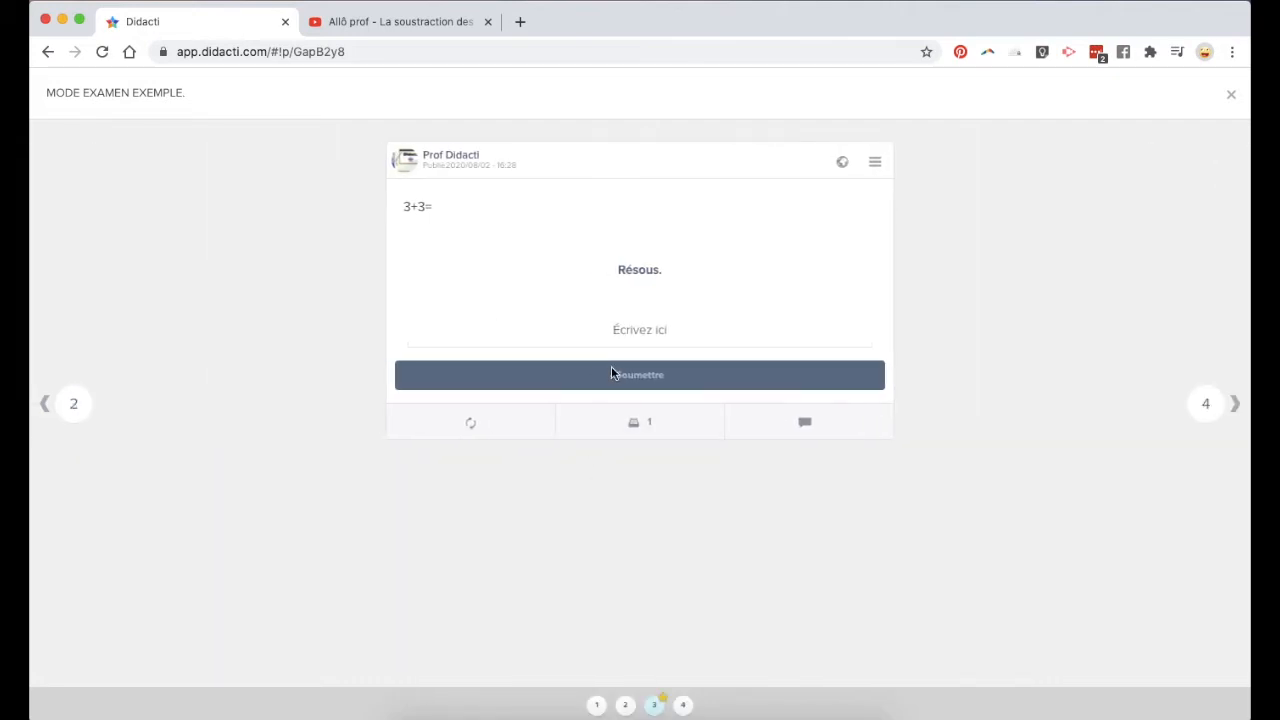
left_click(594, 704)
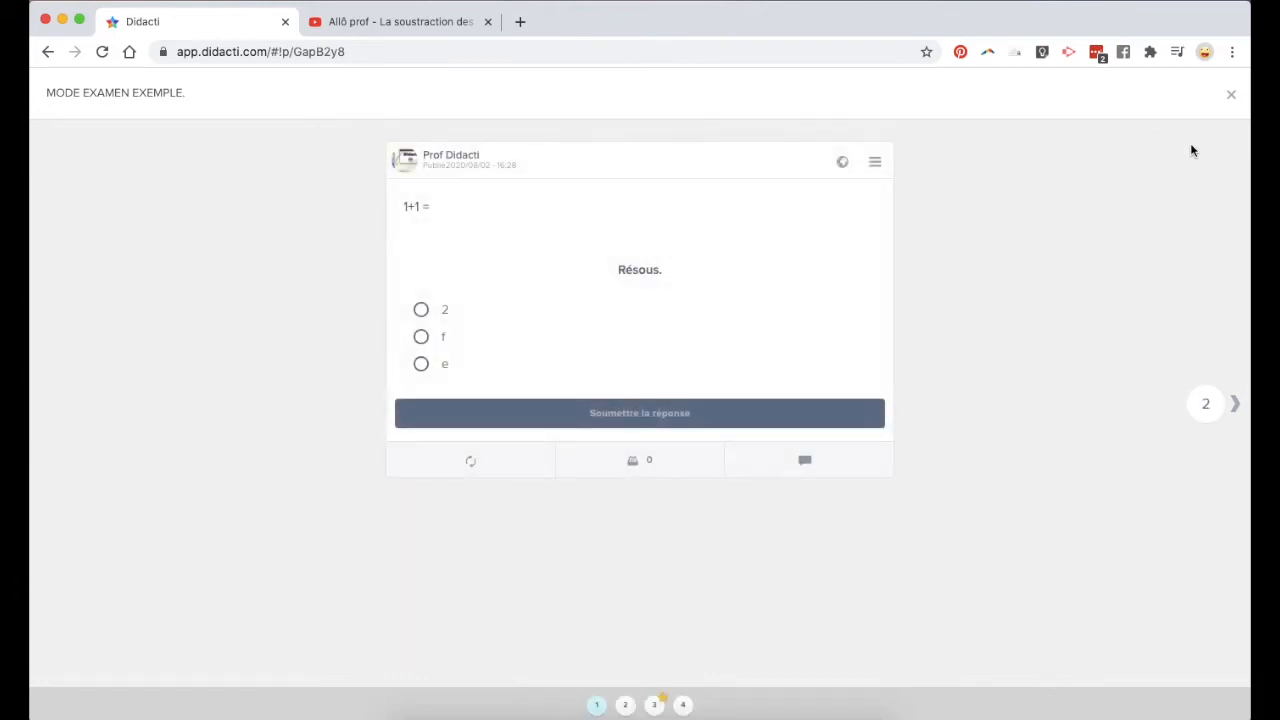
left_click(1231, 96)
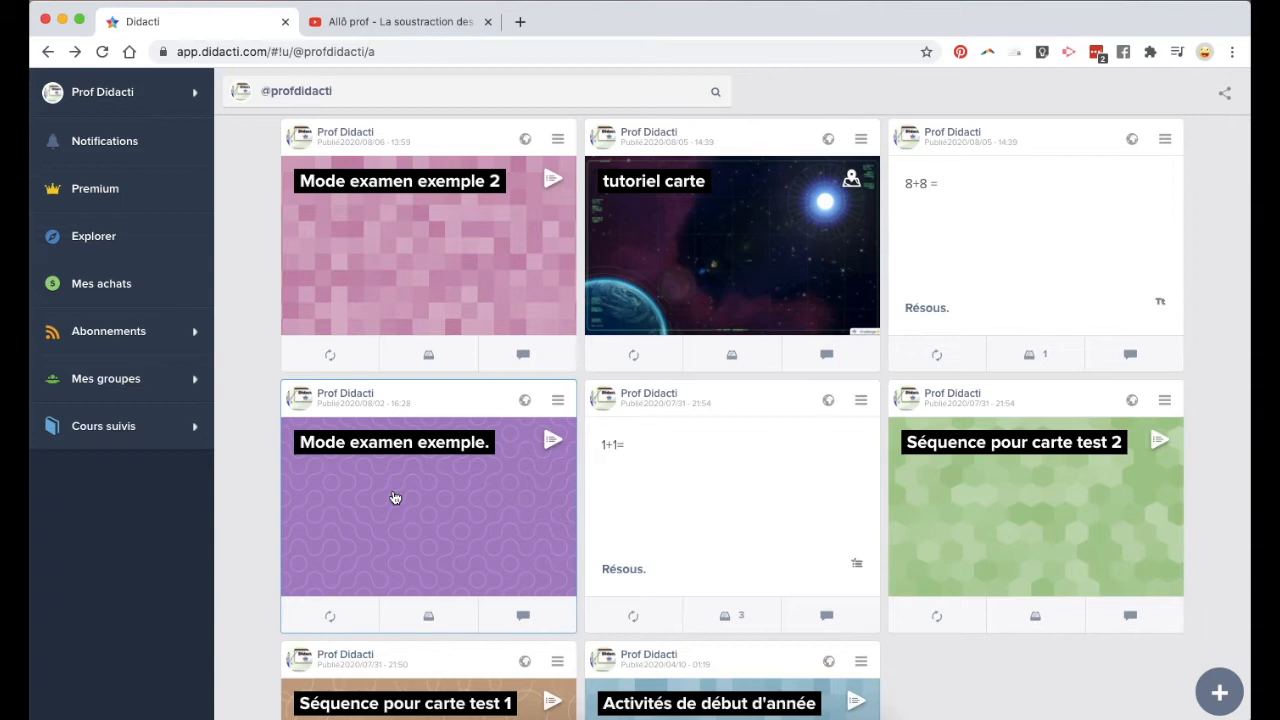
Open the sequence "Mode examen exemple 2" and submit 6 as the answer to its 3+3 question
left_click(378, 238)
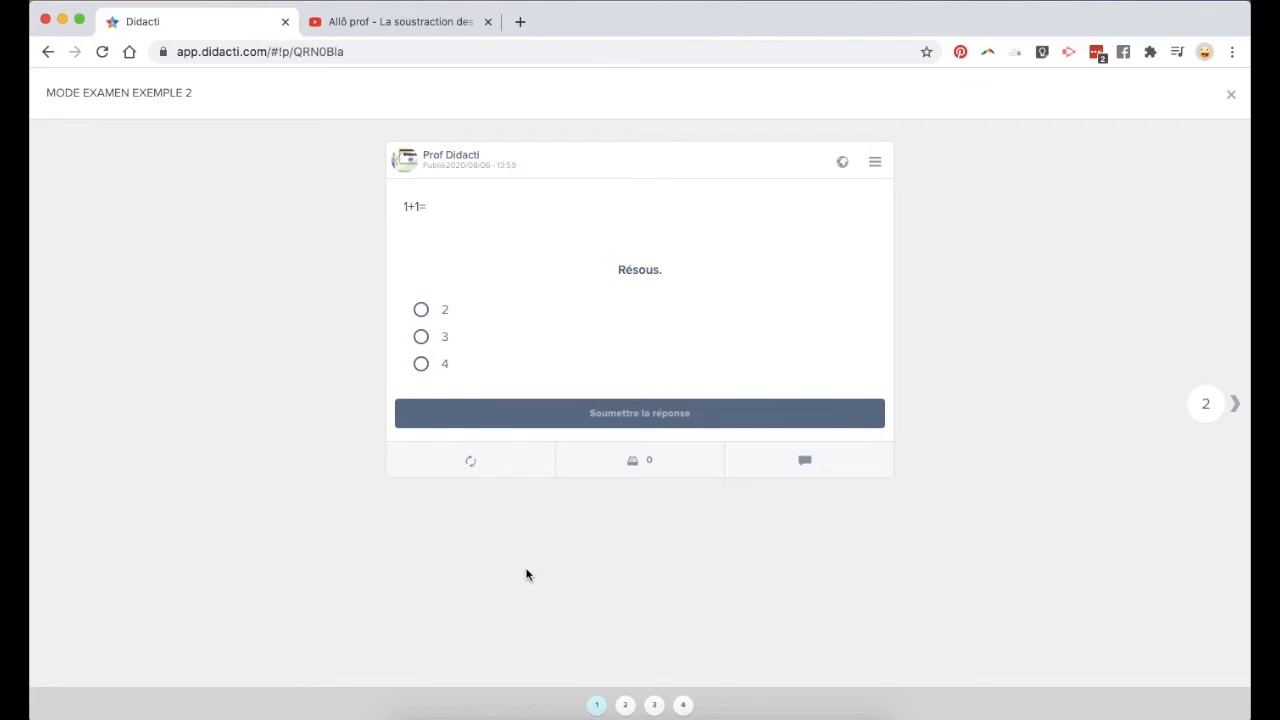
left_click(625, 705)
left_click(654, 705)
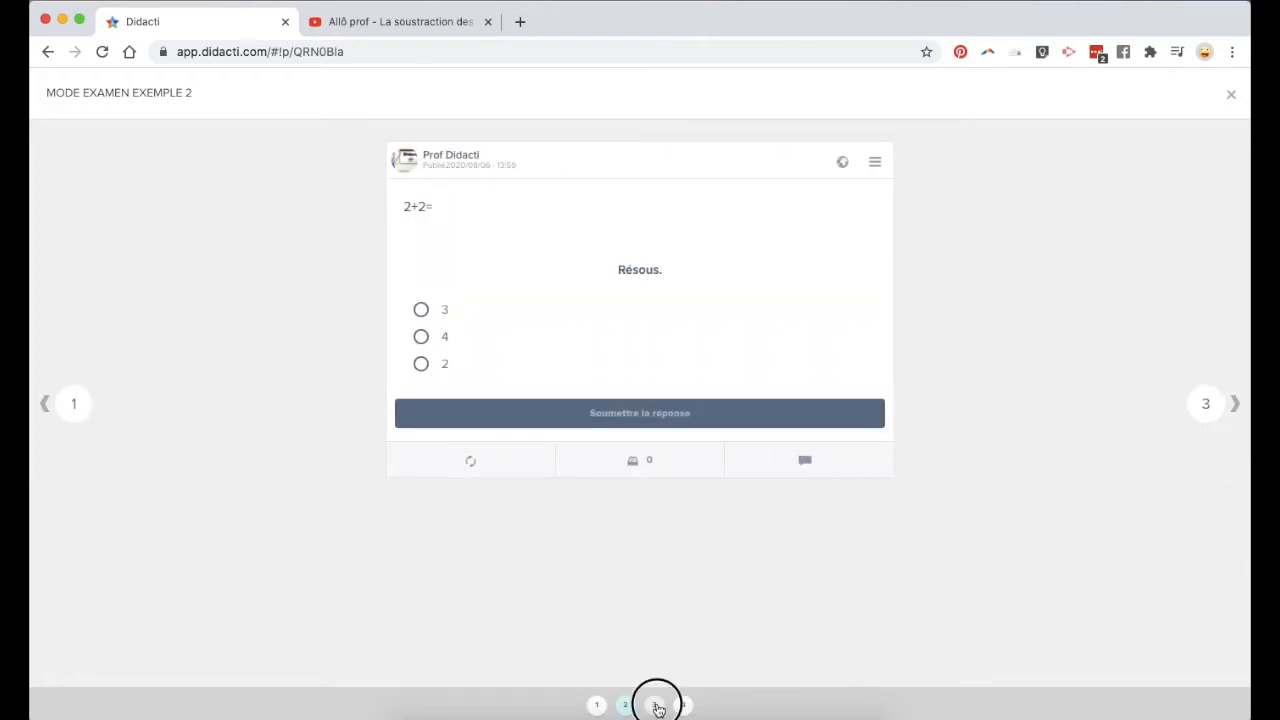
left_click(617, 311)
type("6")
left_click(625, 358)
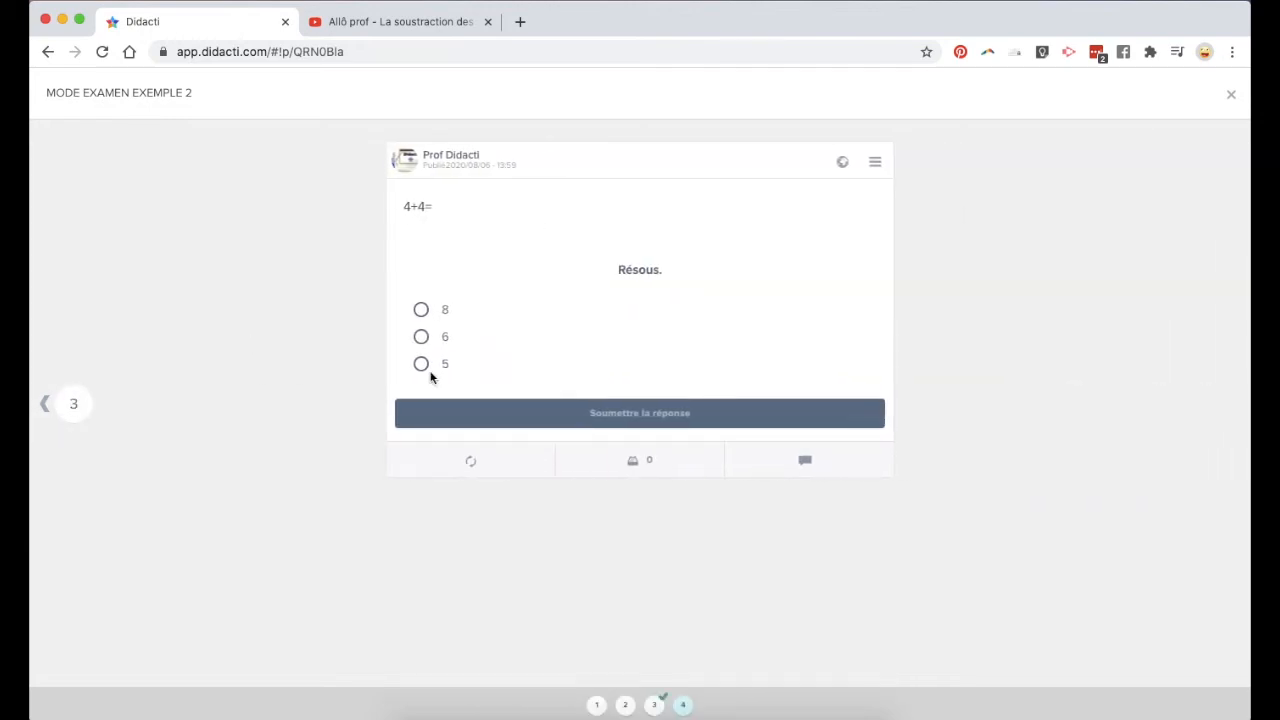
Delete the submitted answer to the 3+3 question, return to question 1 and close the sequence
left_click(71, 407)
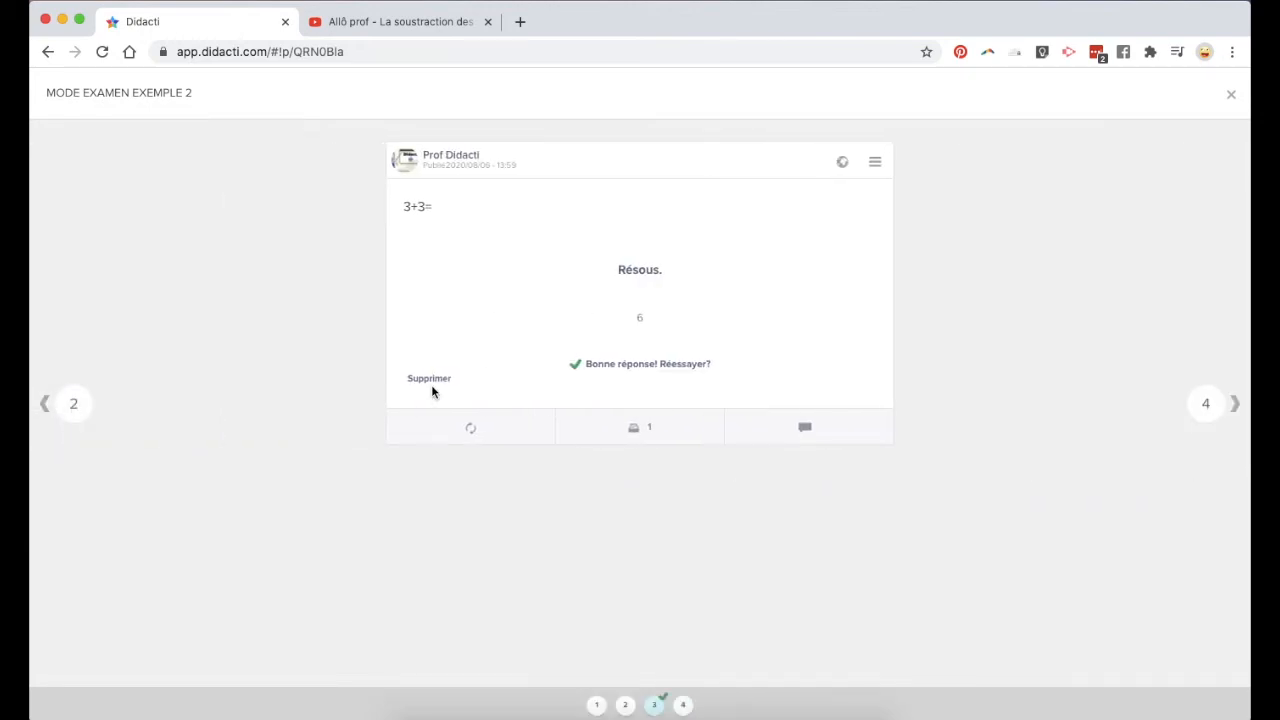
left_click(431, 384)
left_click(704, 472)
left_click(600, 702)
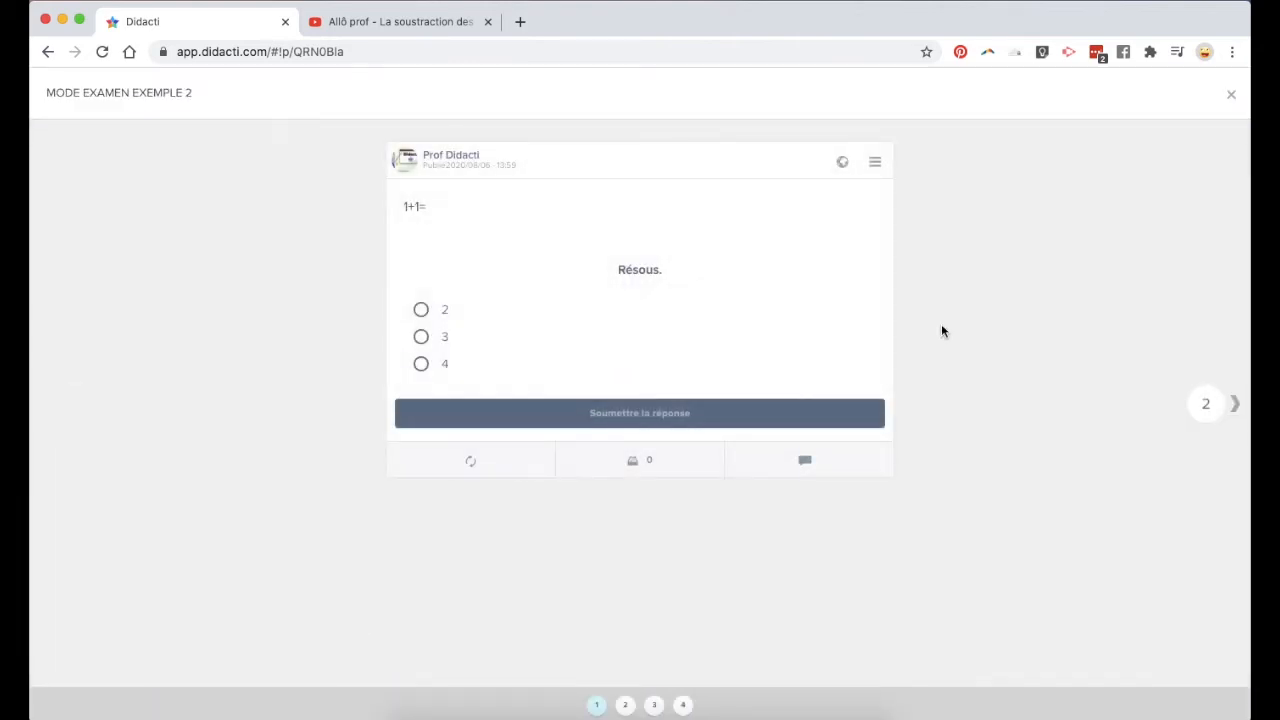
left_click(1231, 94)
Open "Mode examen exemple 2" for modification and proceed to its publishing settings
left_click(556, 138)
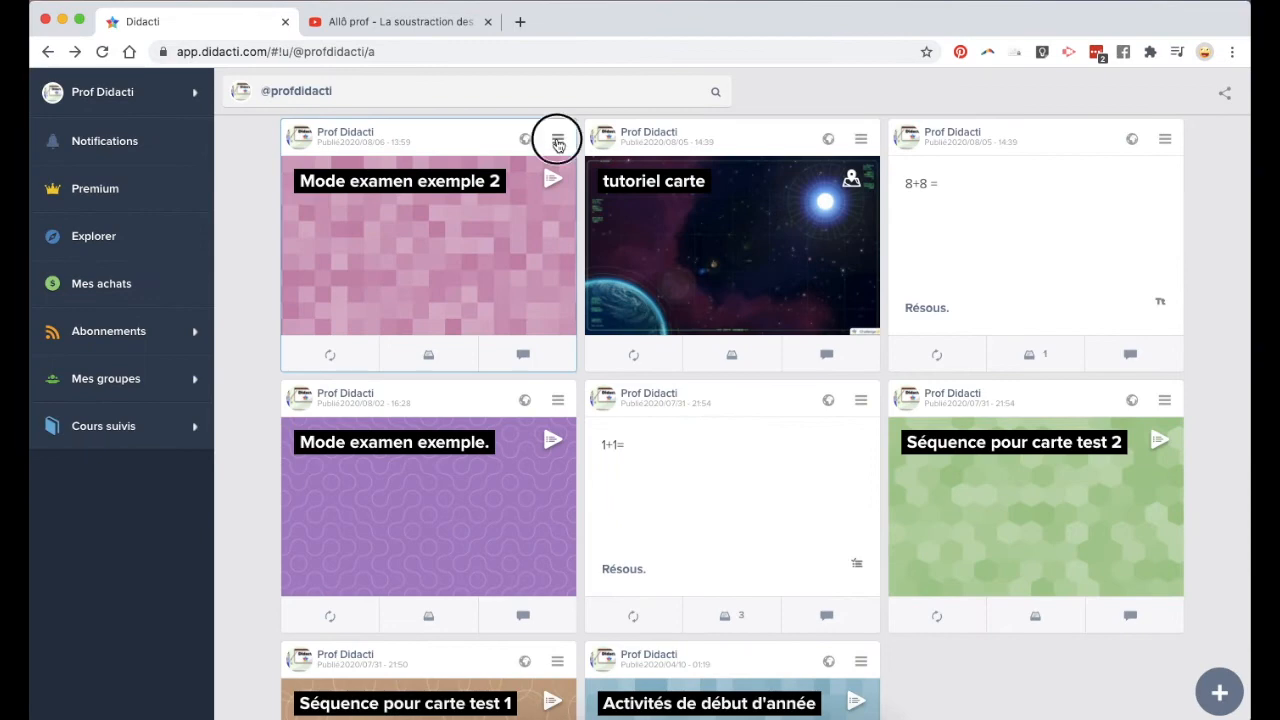
left_click(511, 279)
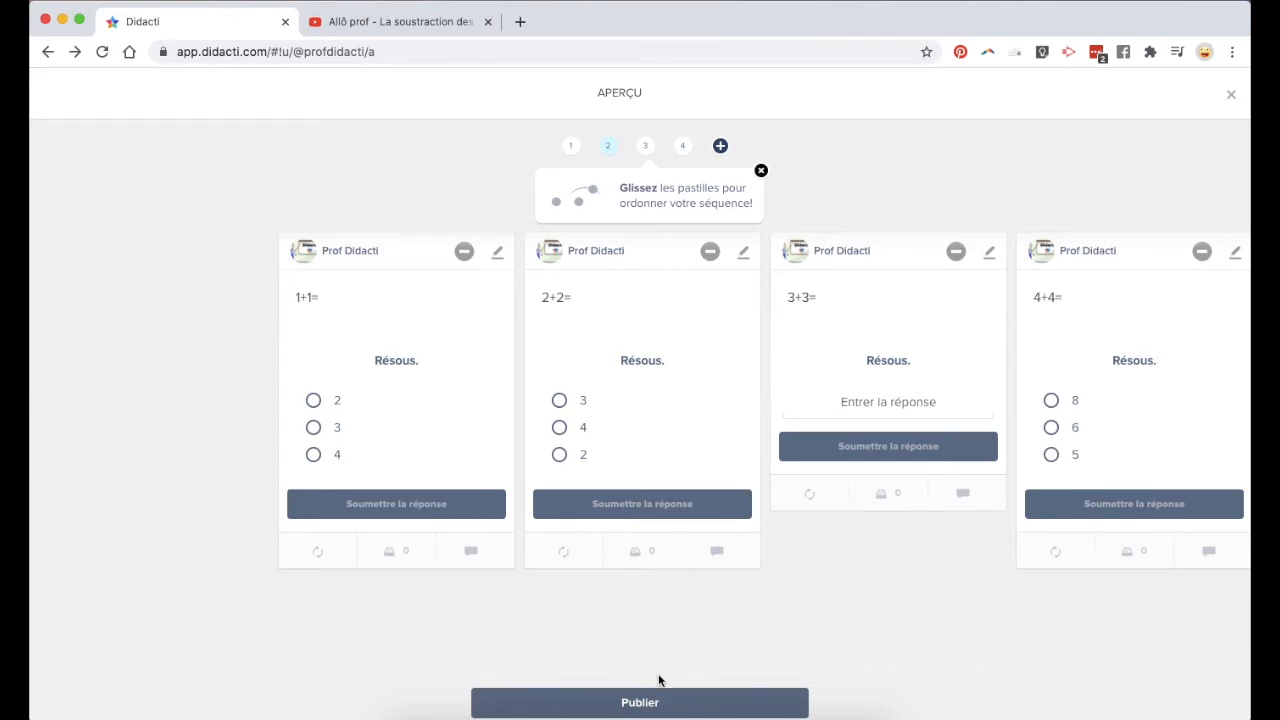
left_click(637, 704)
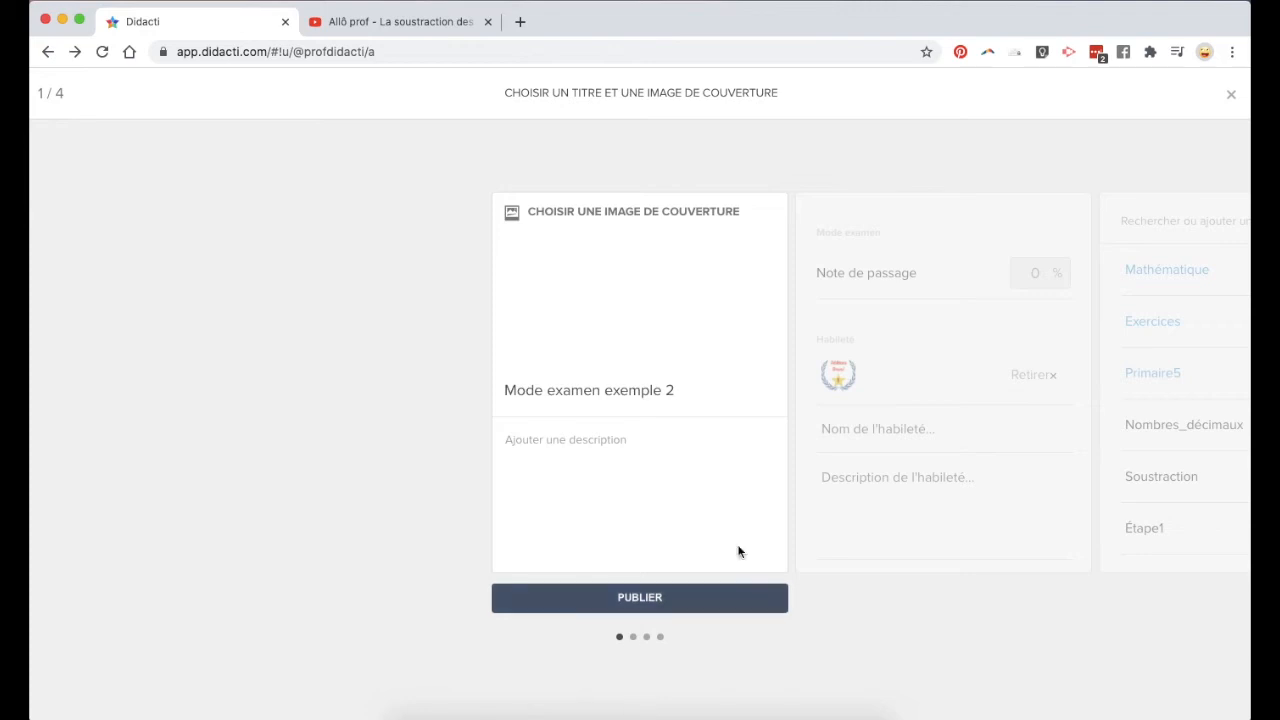
In the exam mode settings, remove the existing badge image and set the pass mark to 75%
left_click(905, 409)
left_click(728, 374)
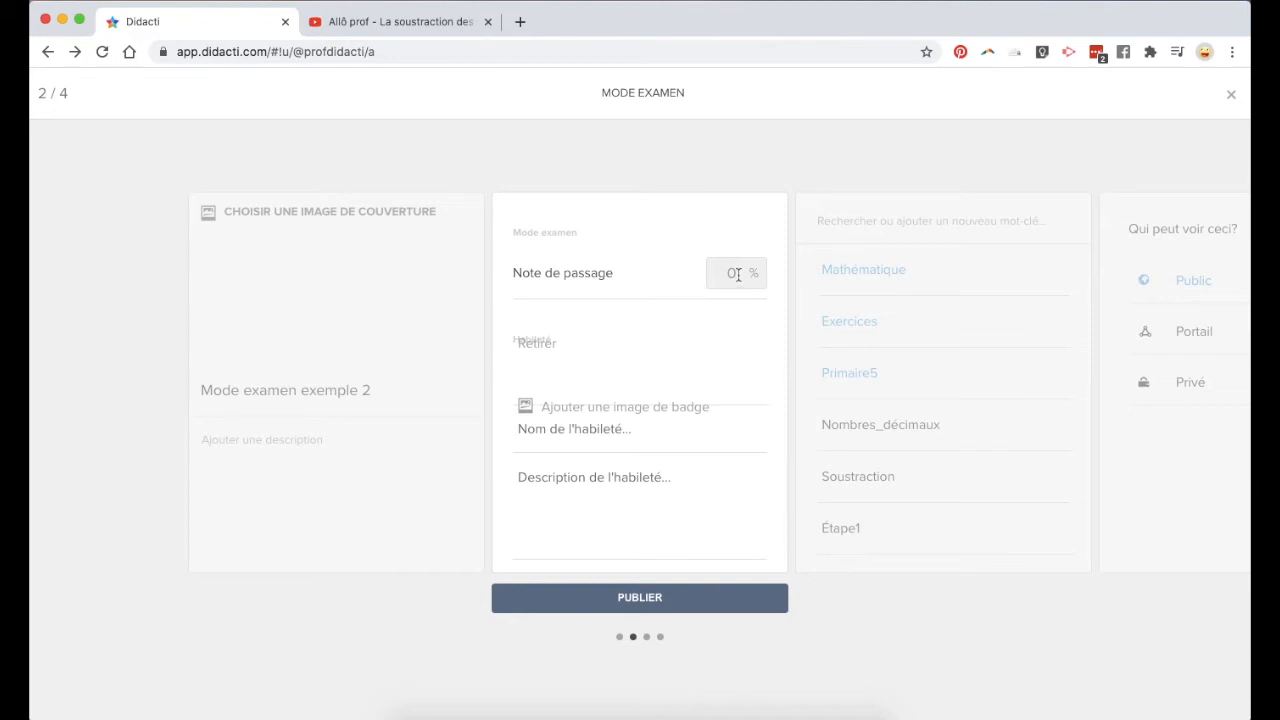
type("5")
Add the "Additions Bravo!" screenshot dated 2020-08-05 at 00.16.01 from the Bureau folder as the badge image
left_click(572, 442)
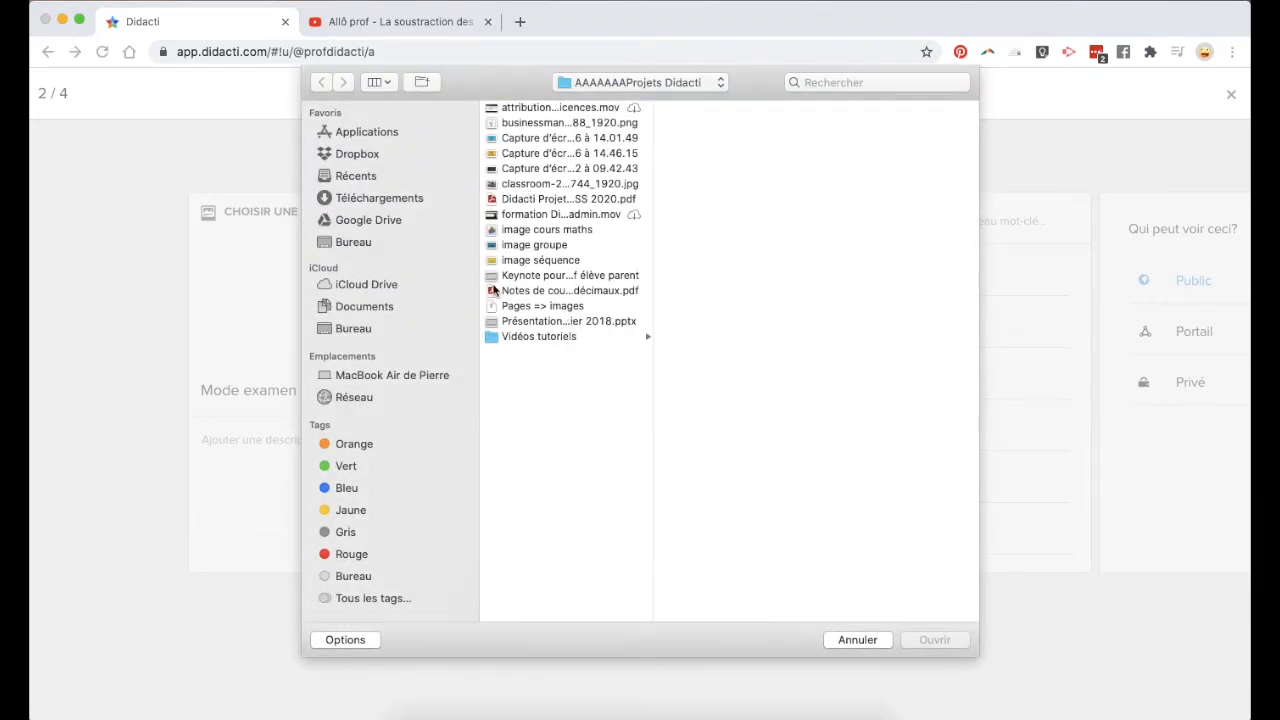
left_click(352, 249)
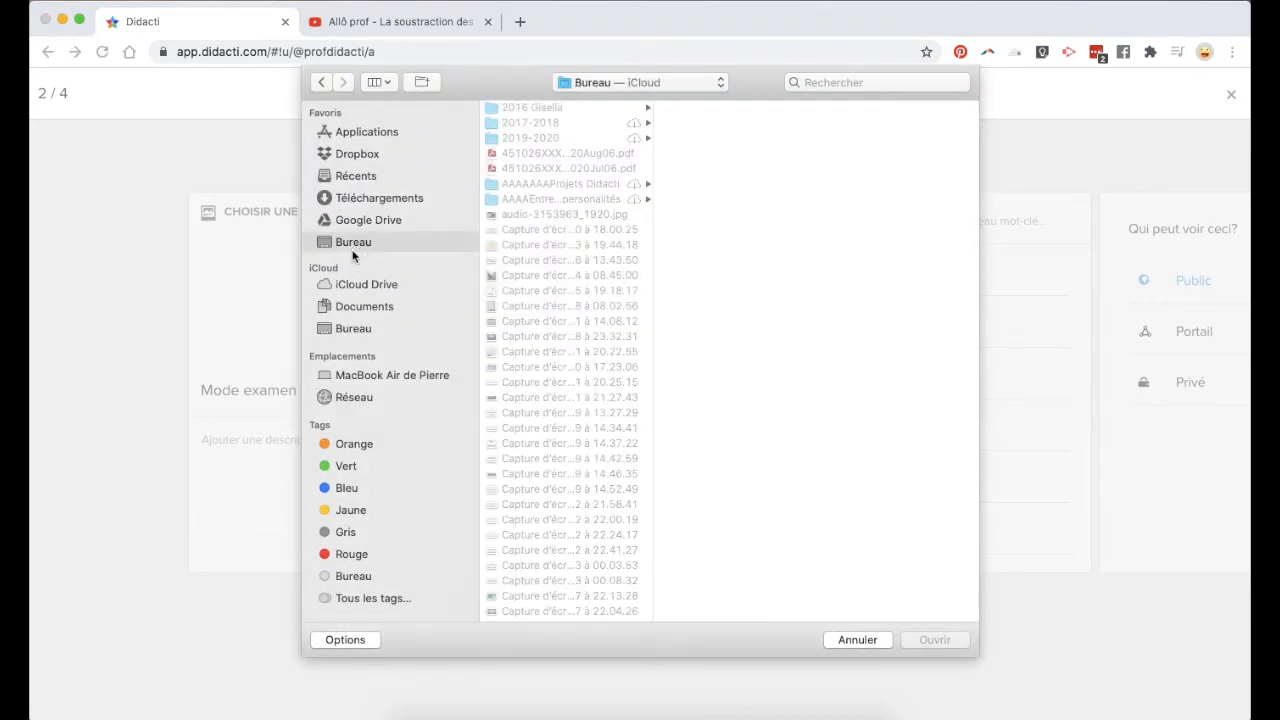
scroll(537, 368, "down", 10)
scroll(537, 368, "down", 5)
left_click(560, 280)
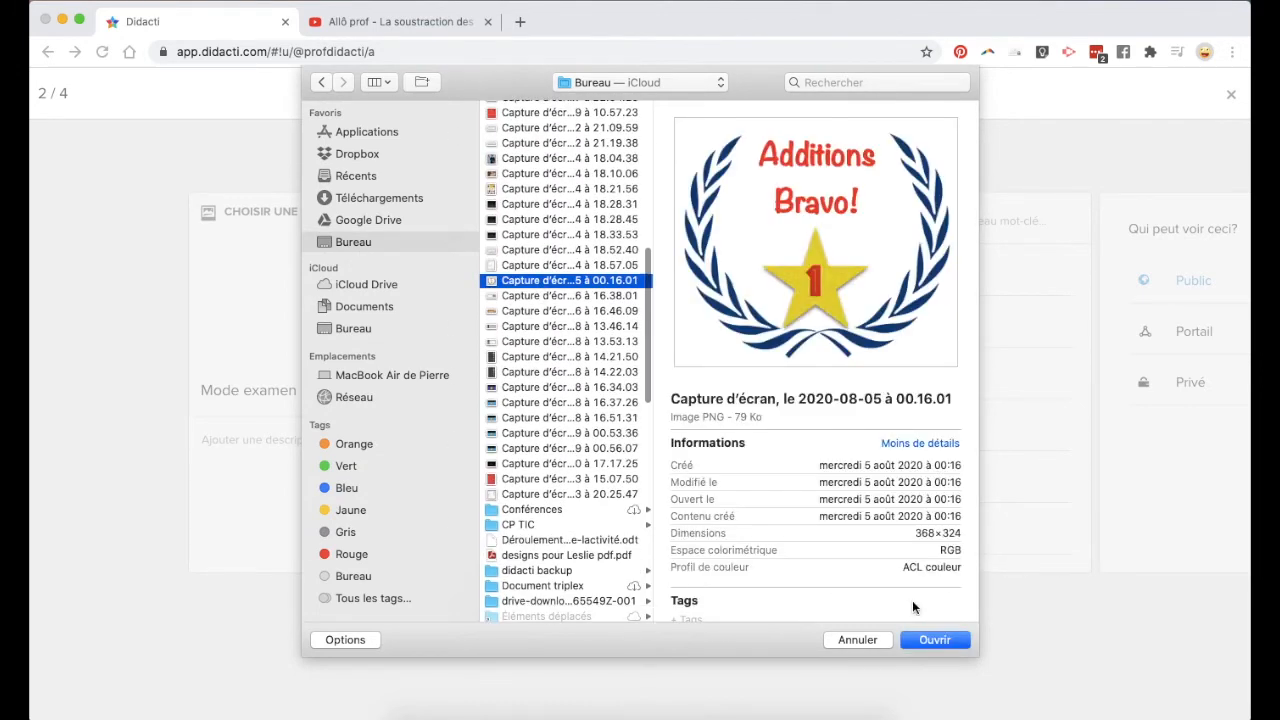
left_click(926, 642)
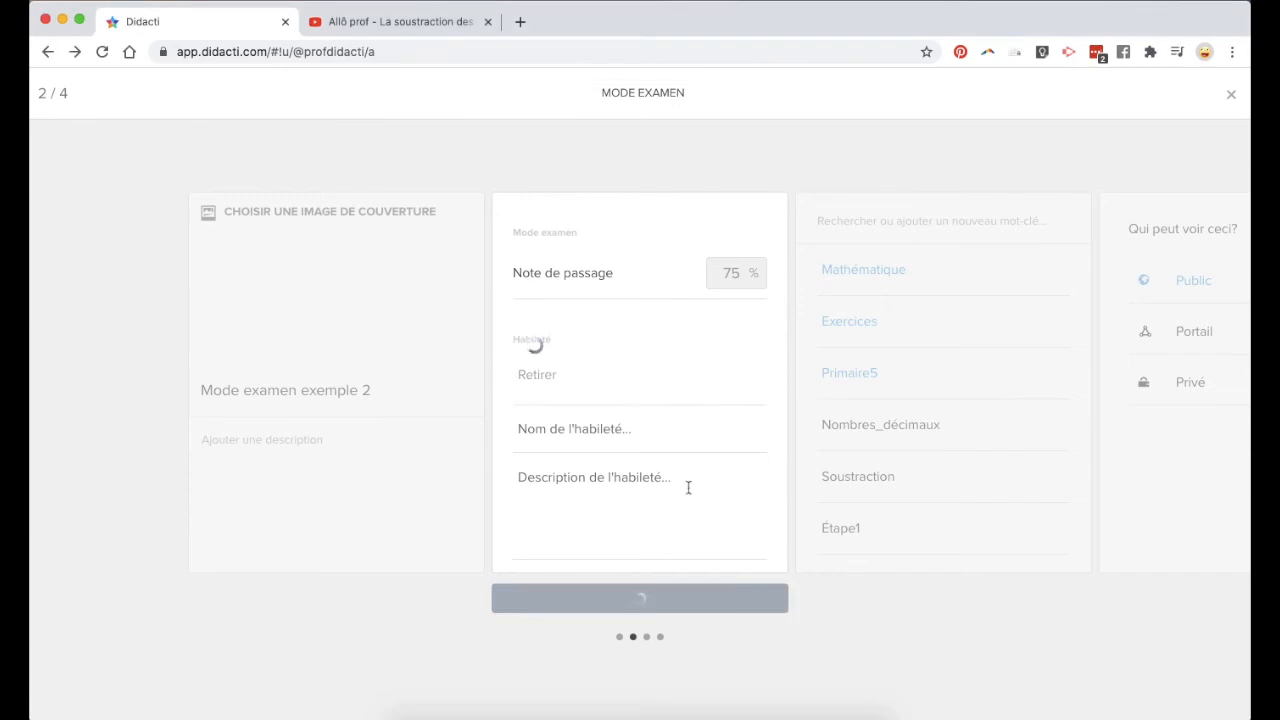
Name the skill badge "Badge Addition TEST" and publish the sequence
left_click(608, 437)
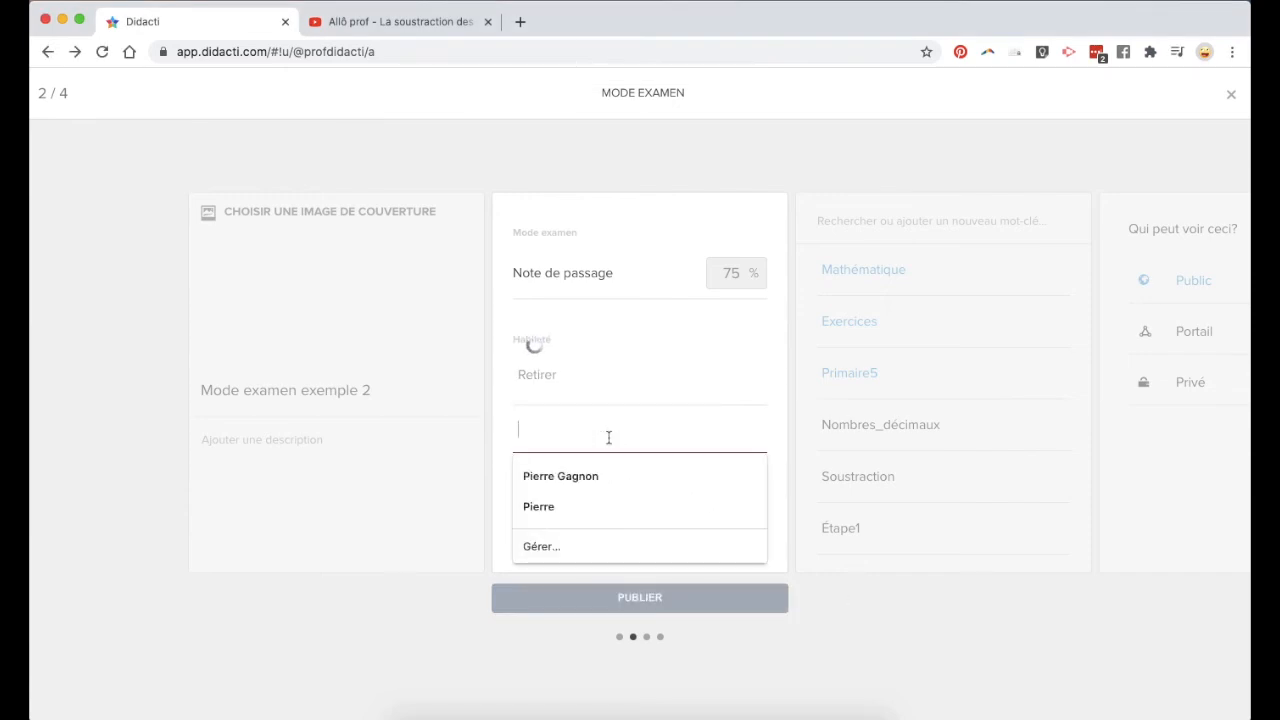
type("Badge Addition TEST")
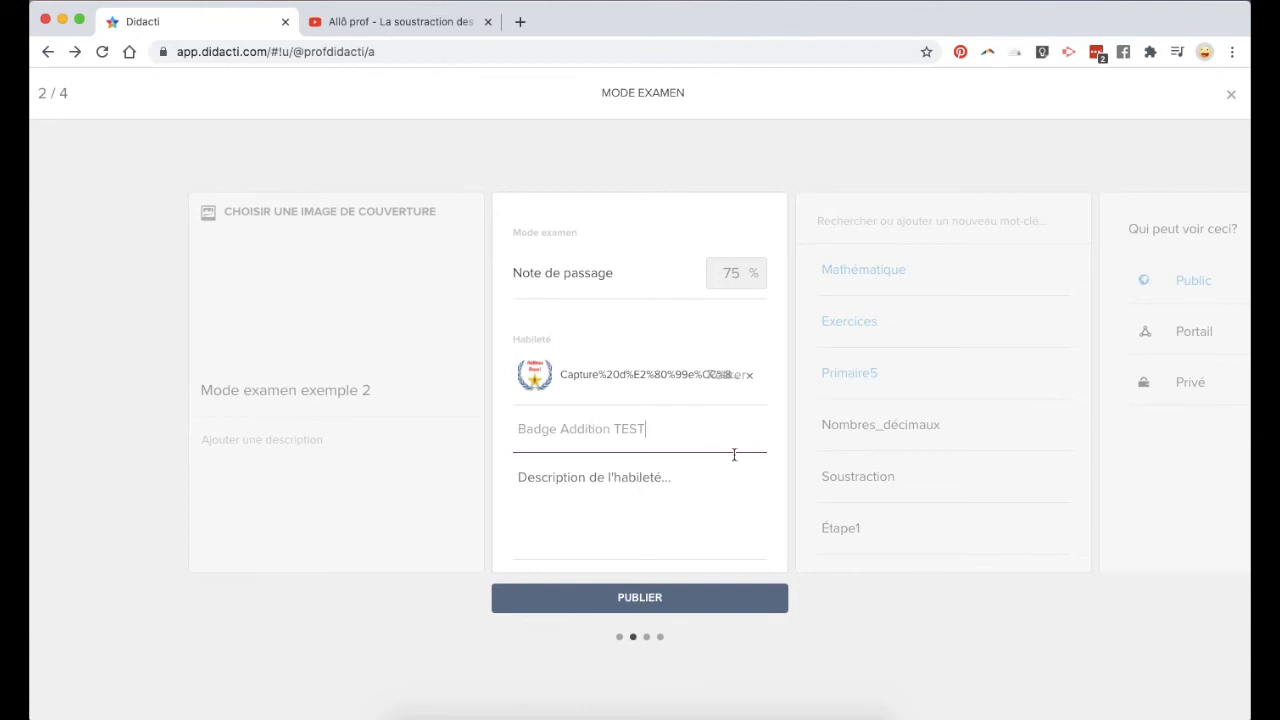
left_click(627, 597)
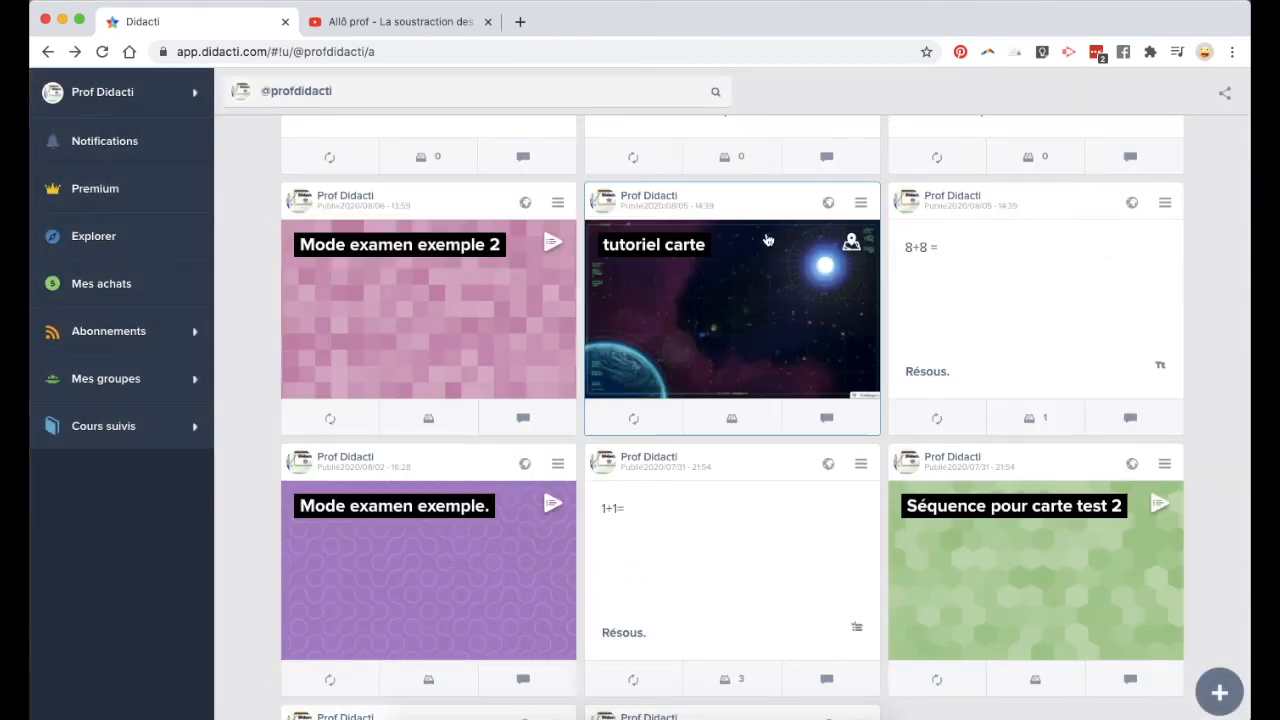
Assign the "Mode examen exemple 2" sequence to groupe 213
left_click(557, 203)
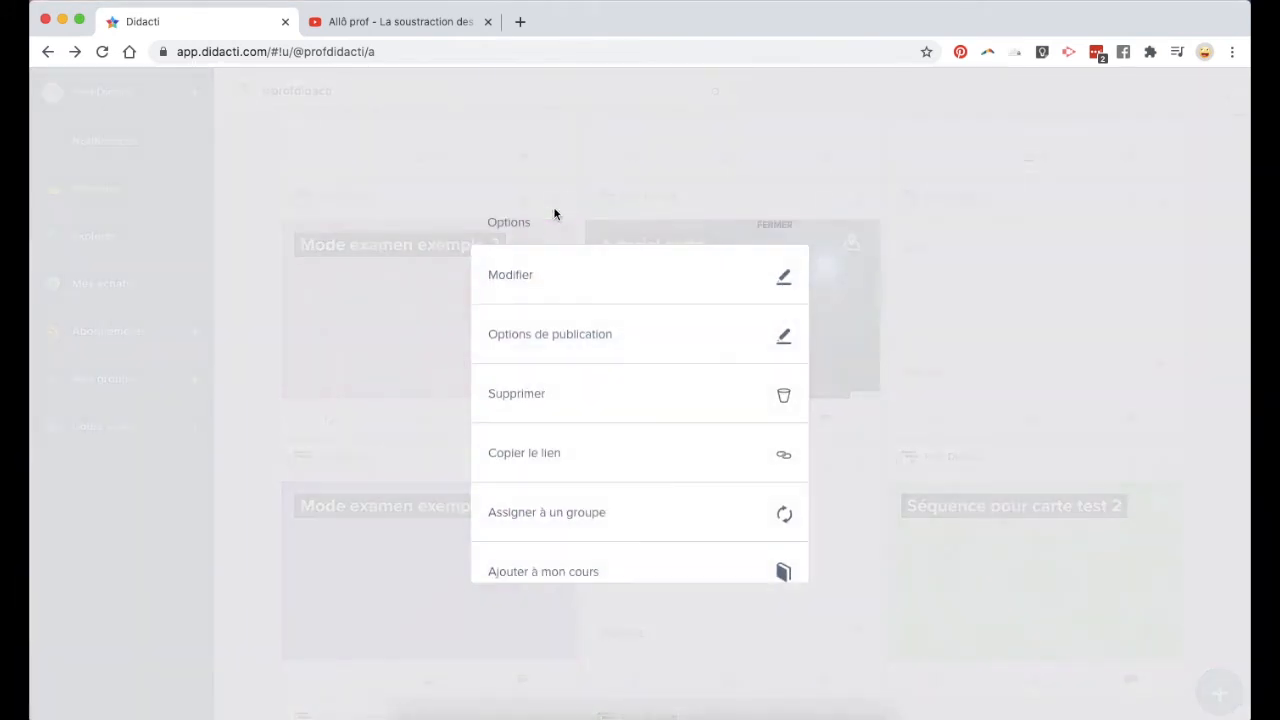
left_click(523, 513)
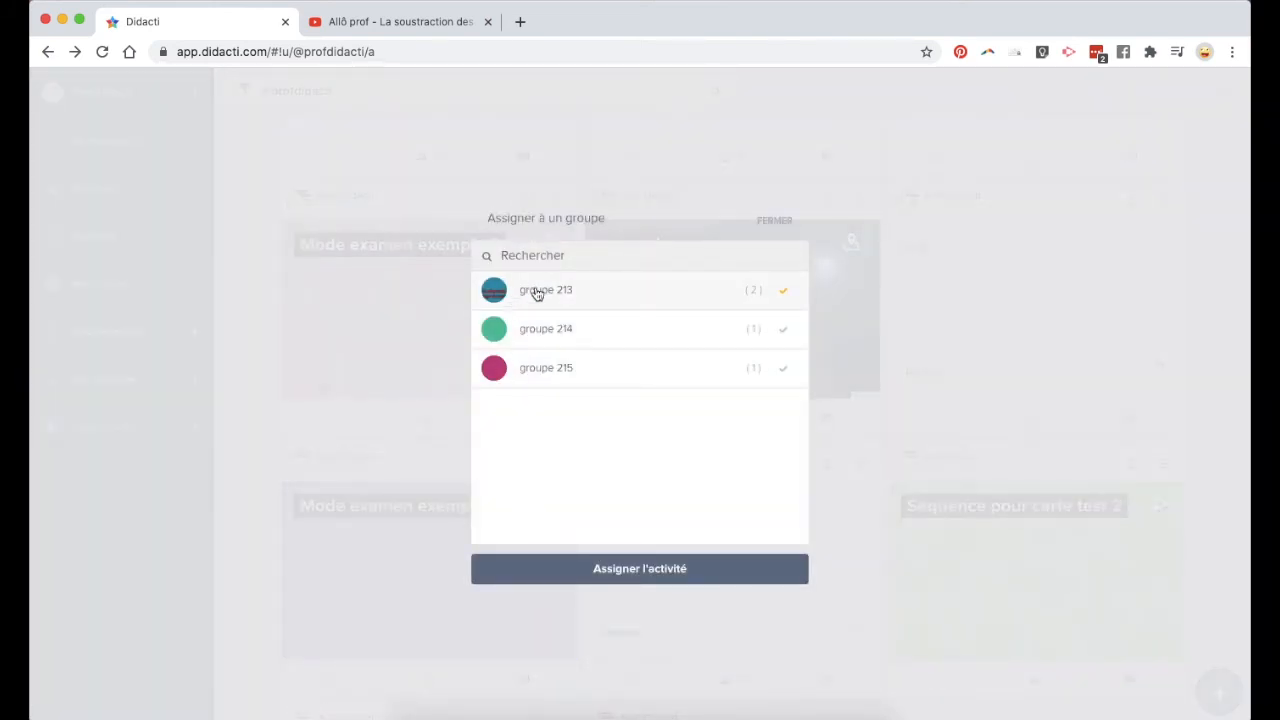
left_click(605, 576)
Switch to the student's Safari session, refresh the subscriptions and open "Mode examen exemple 2"
key("super+Tab")
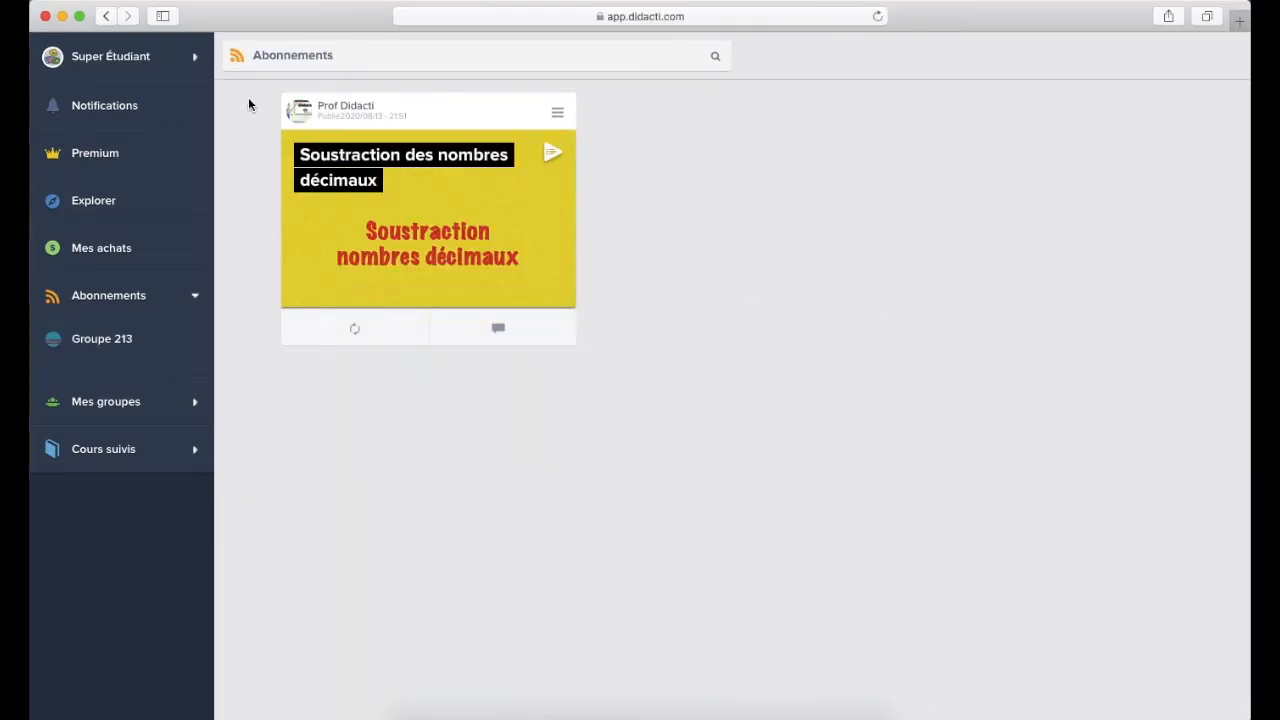
left_click(103, 304)
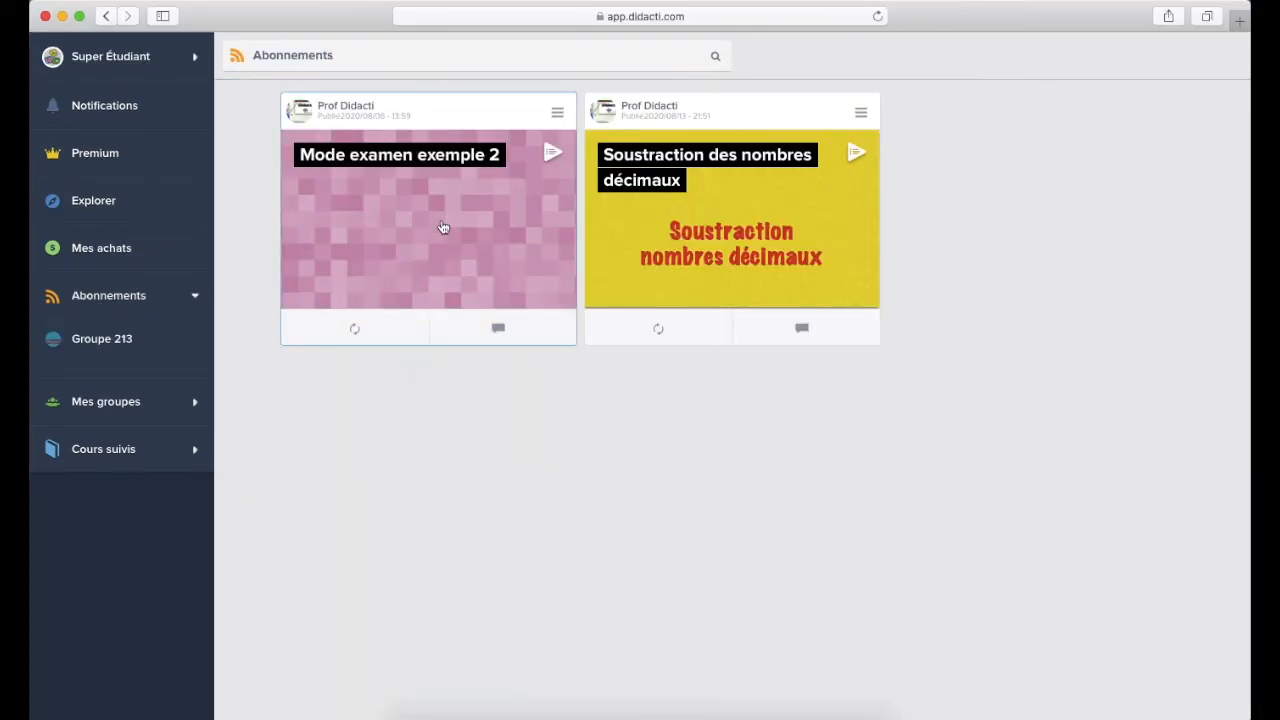
left_click(485, 229)
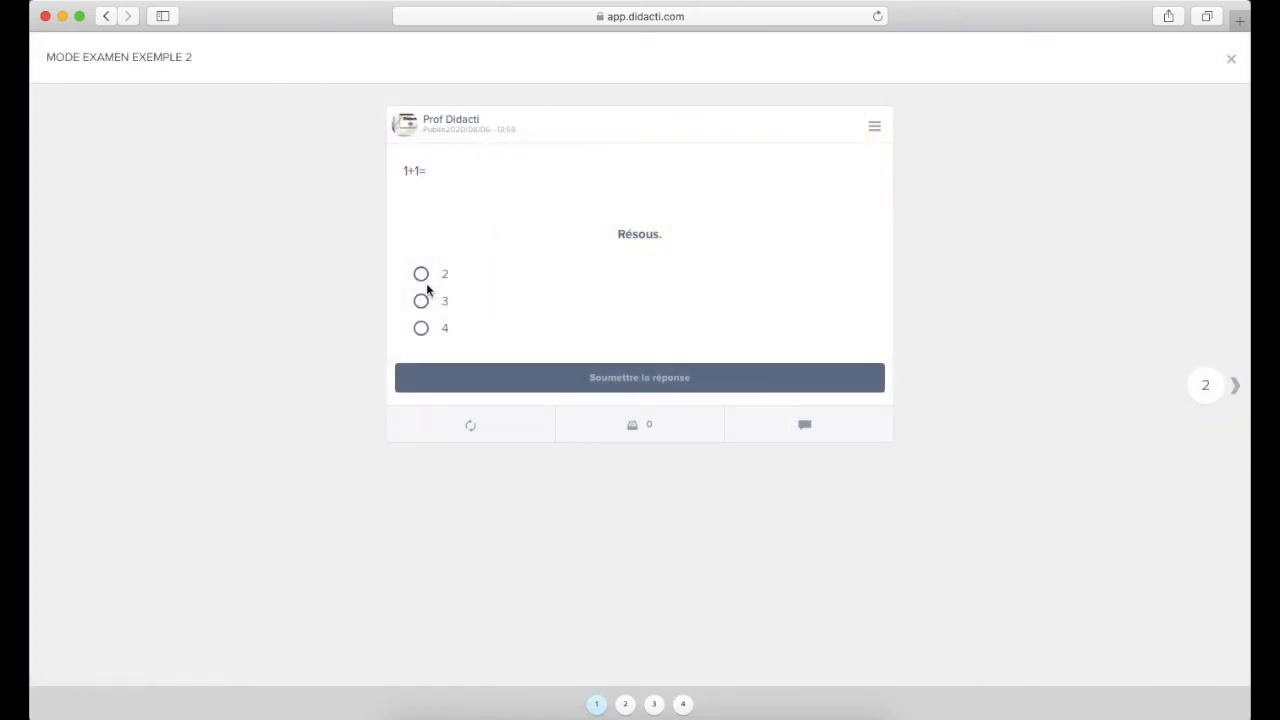
Submit 2 as the answer to both 1+1 and 2+2 in the exam
left_click(421, 274)
left_click(602, 380)
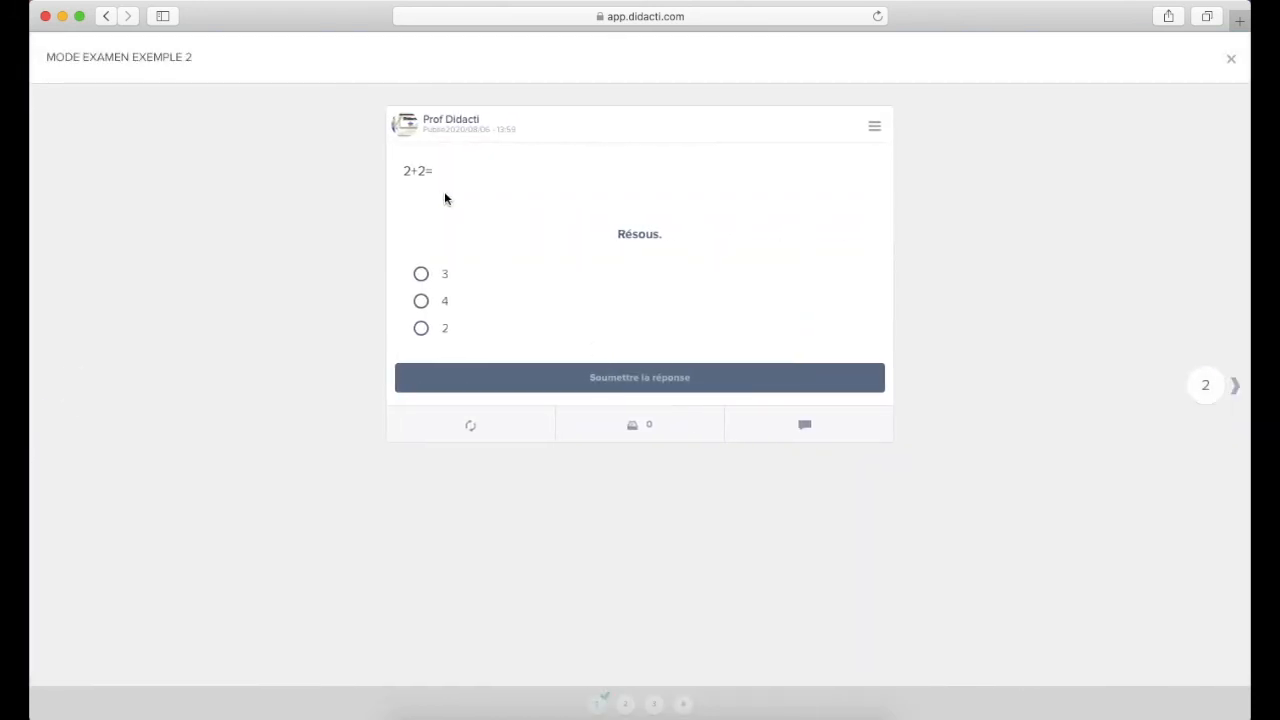
left_click(421, 301)
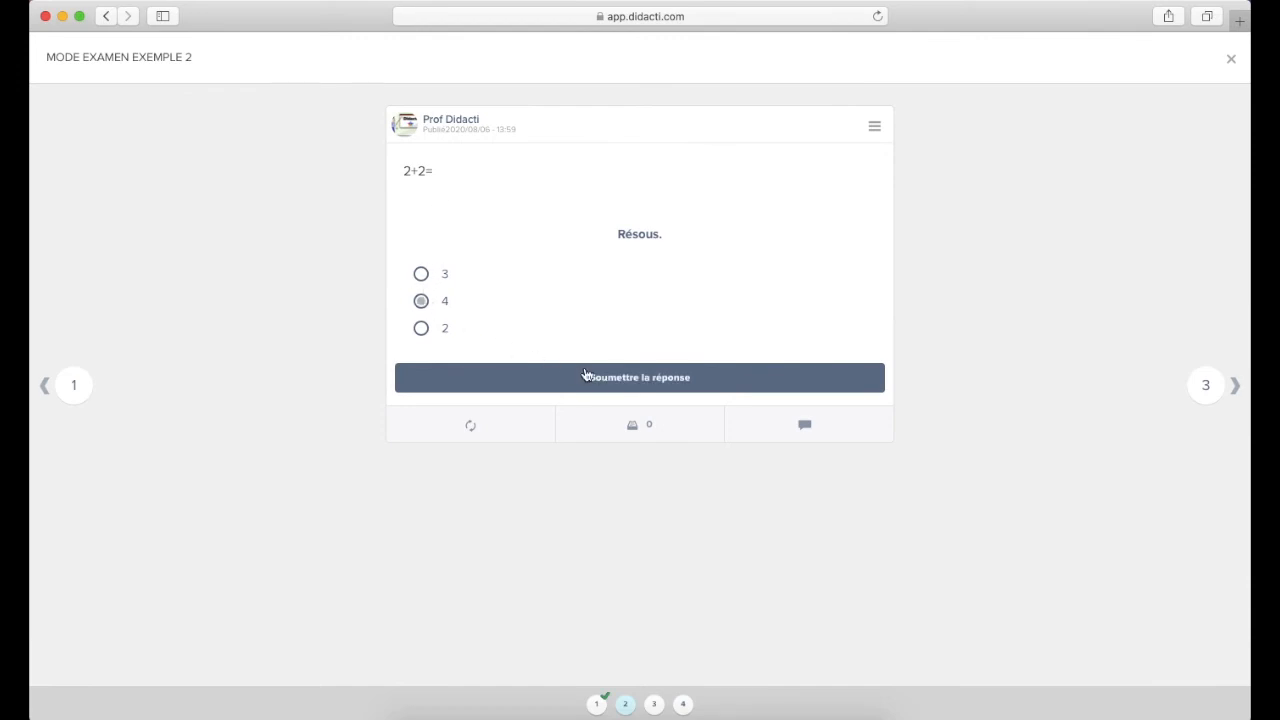
left_click(442, 334)
left_click(577, 376)
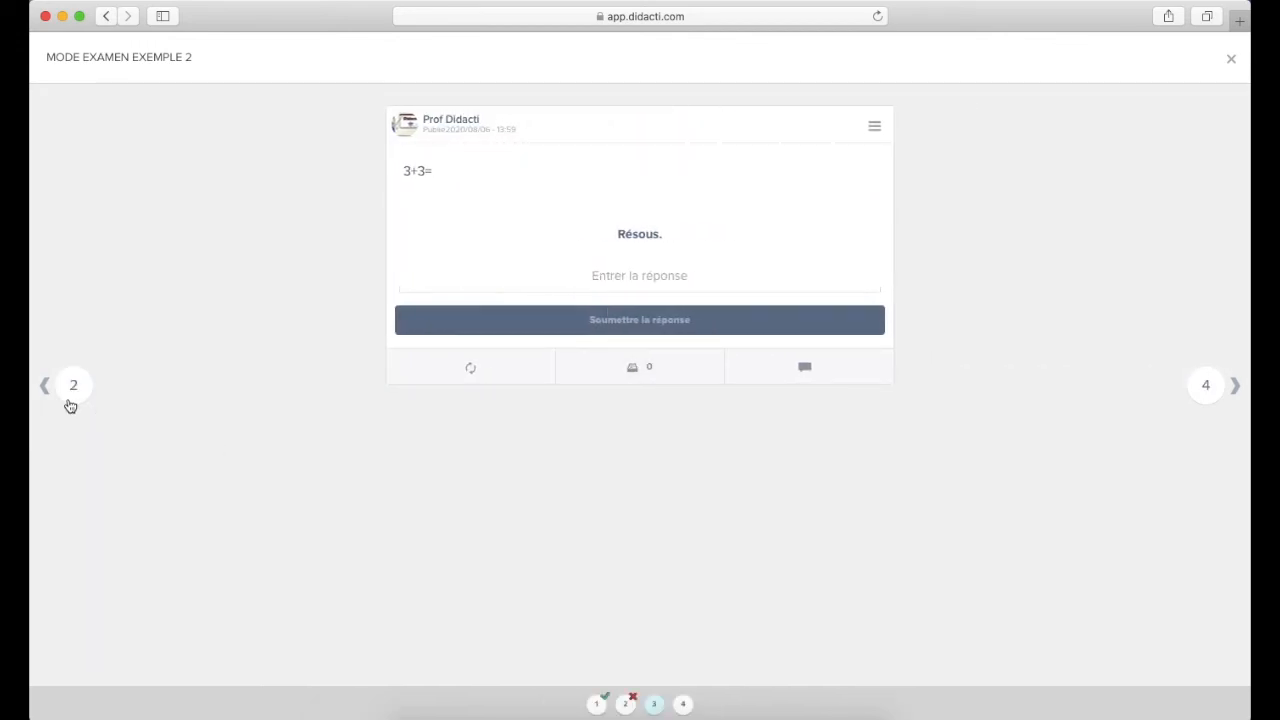
Answer 6 to 3+3 and 8 to 4+4 to finish the exam
left_click(638, 277)
type("6")
left_click(664, 320)
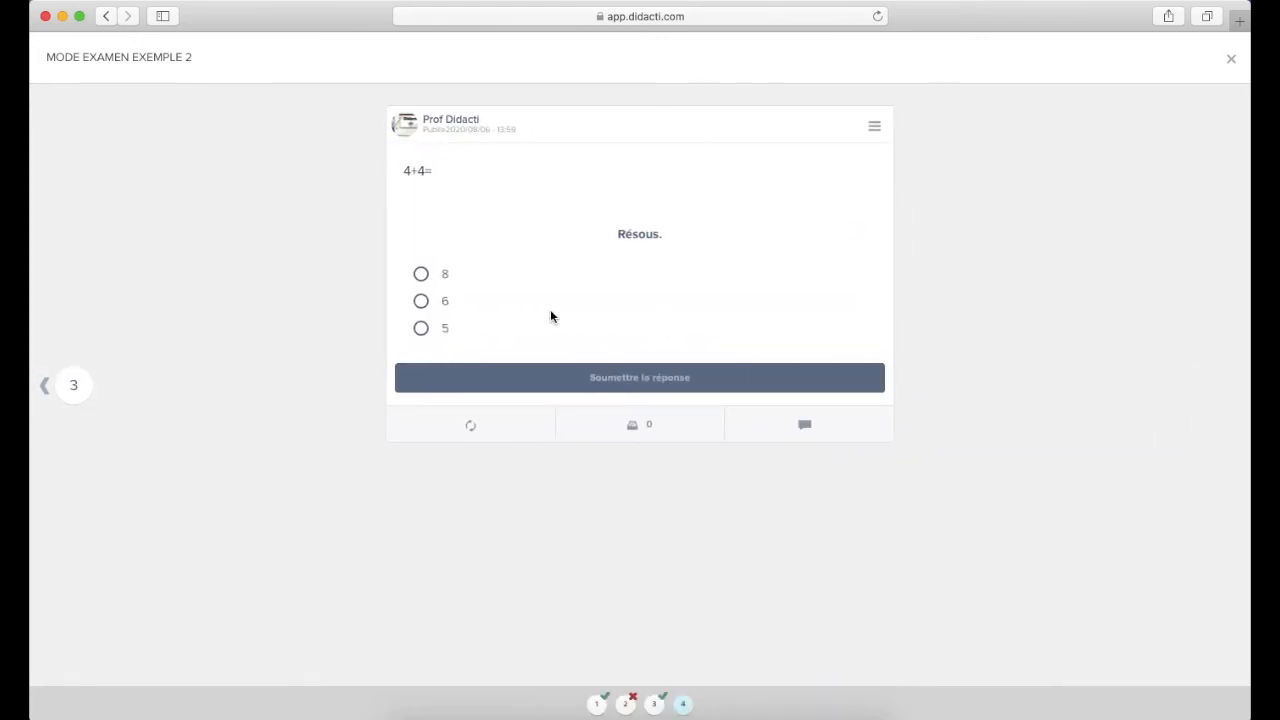
left_click(421, 274)
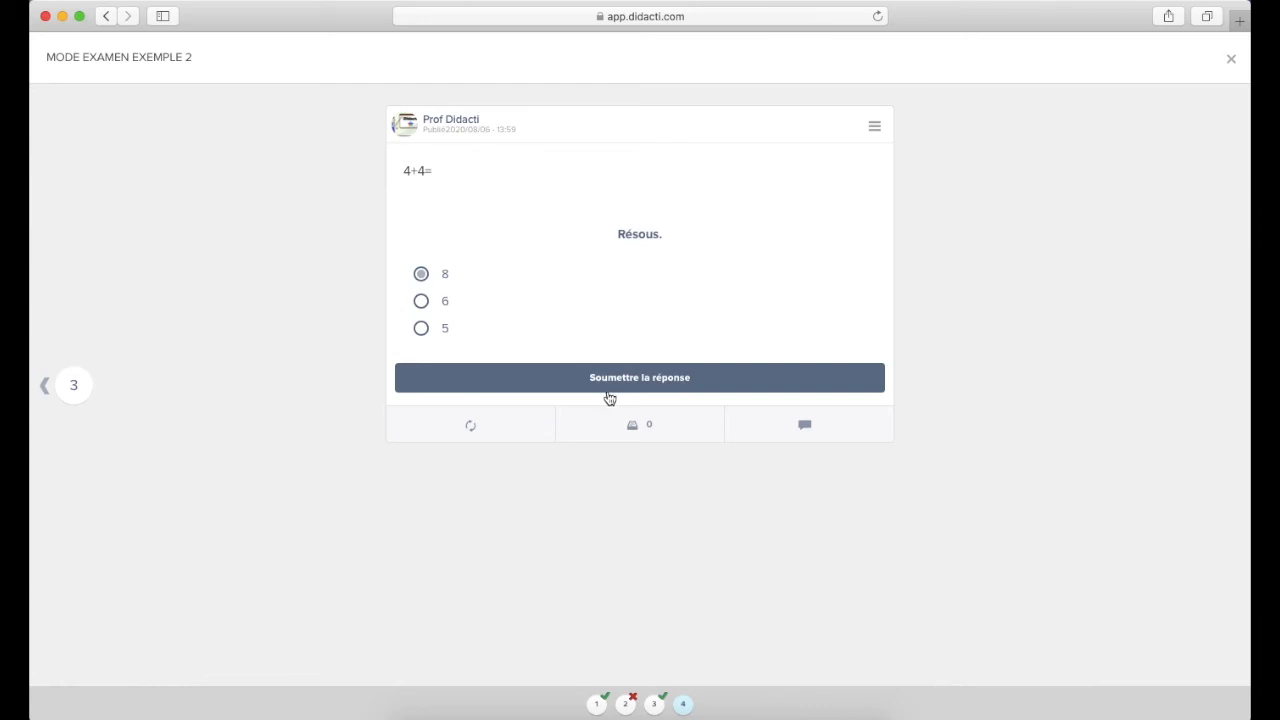
left_click(608, 388)
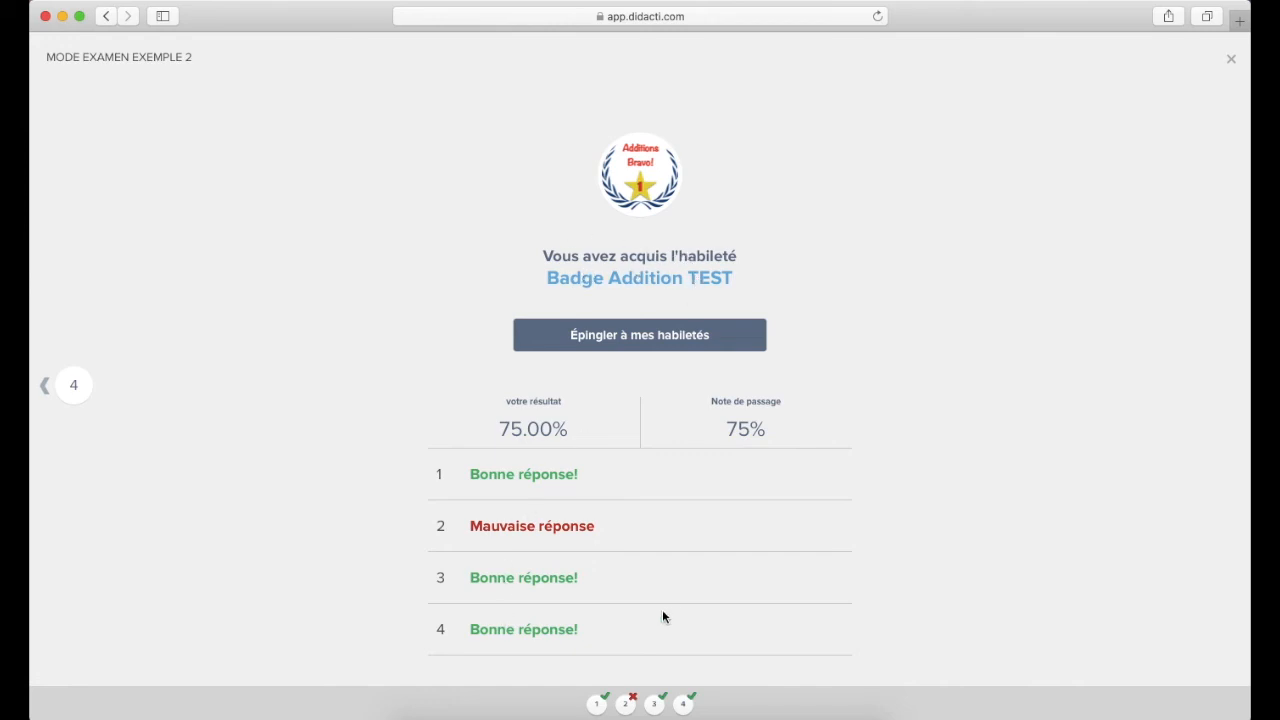
Close the exam results and examine the badges under Habiletés in the student's profile
left_click(1231, 59)
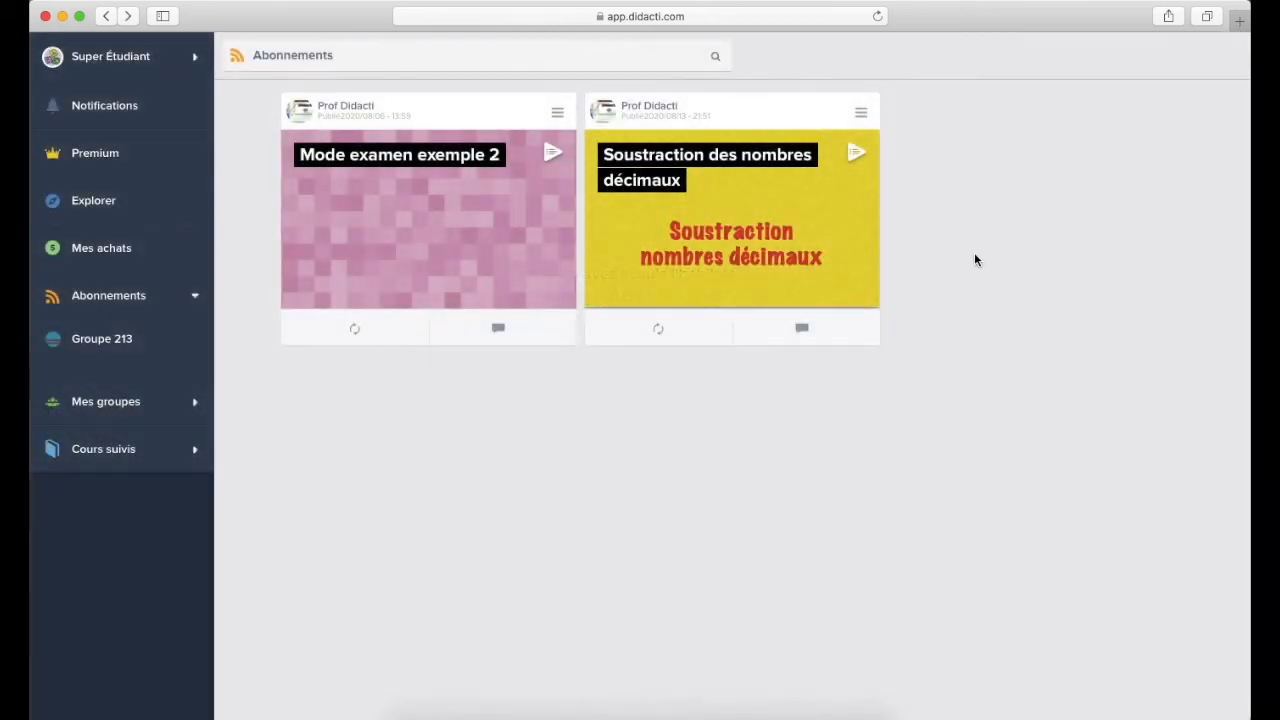
left_click(112, 52)
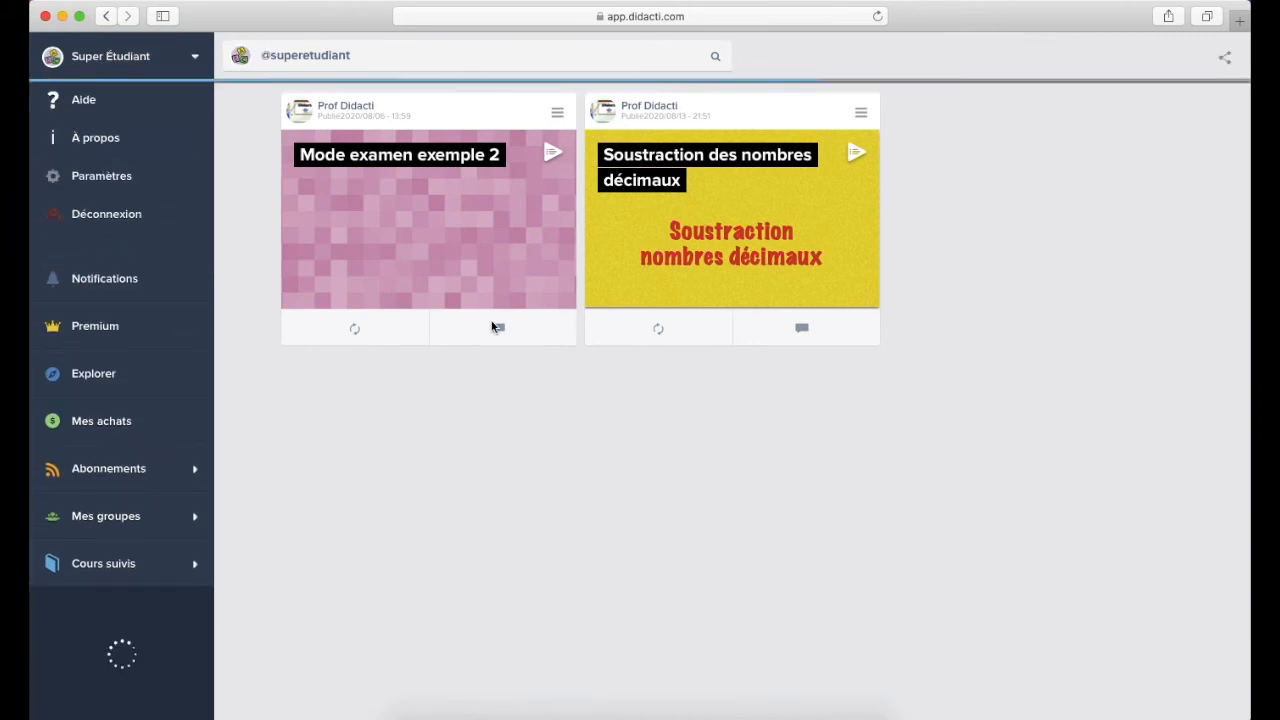
left_click(893, 410)
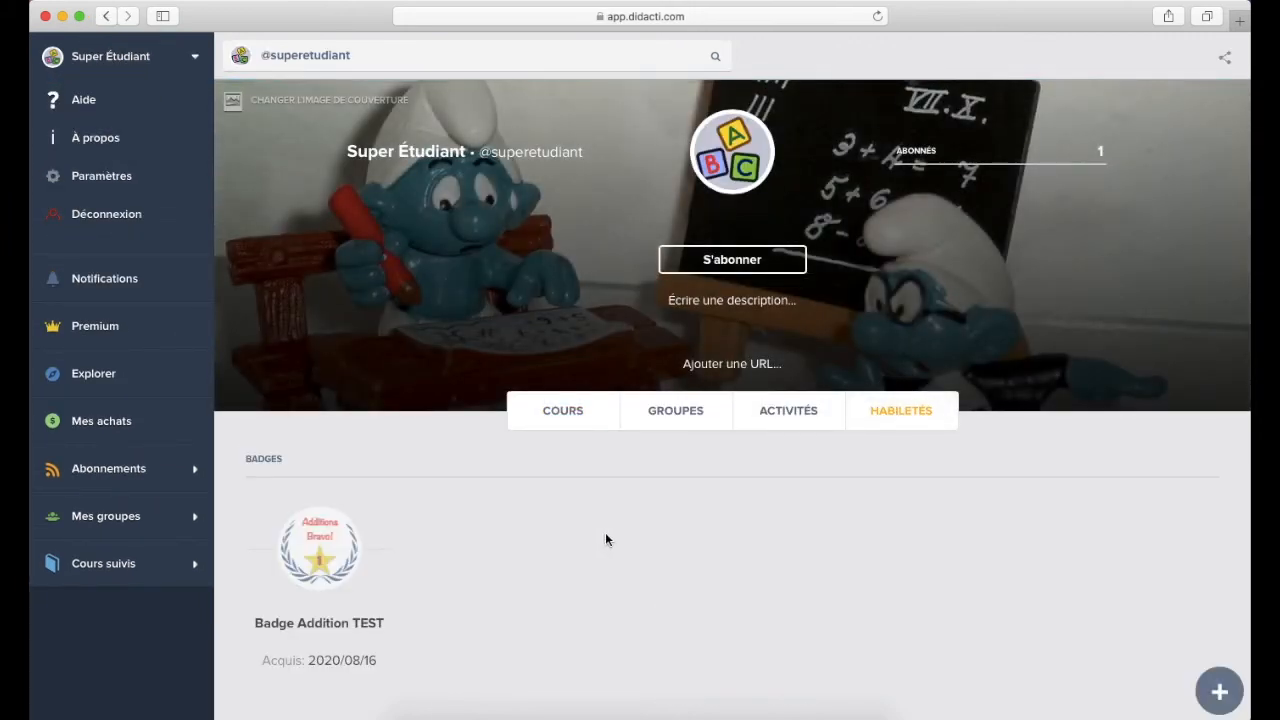
Try to download the "Badge Addition TEST" badge, declining the site's download permission, and reload the student's profile
mouse_move(330, 546)
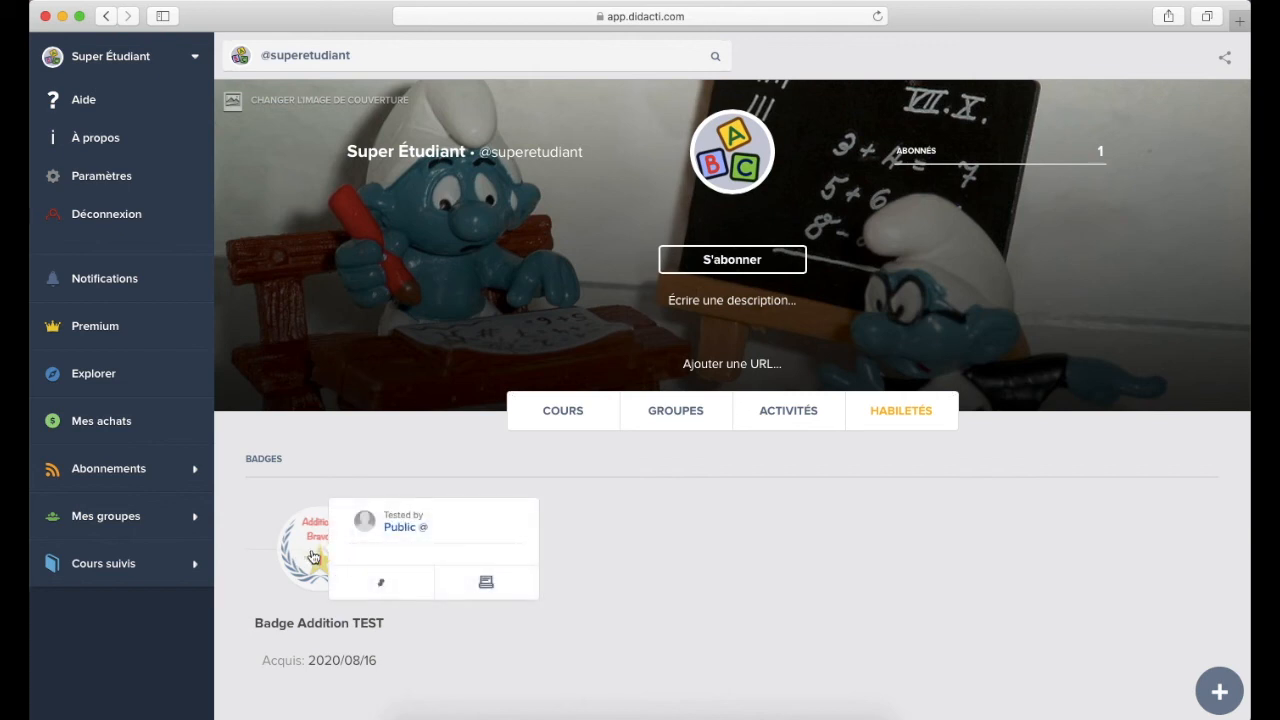
left_click(500, 583)
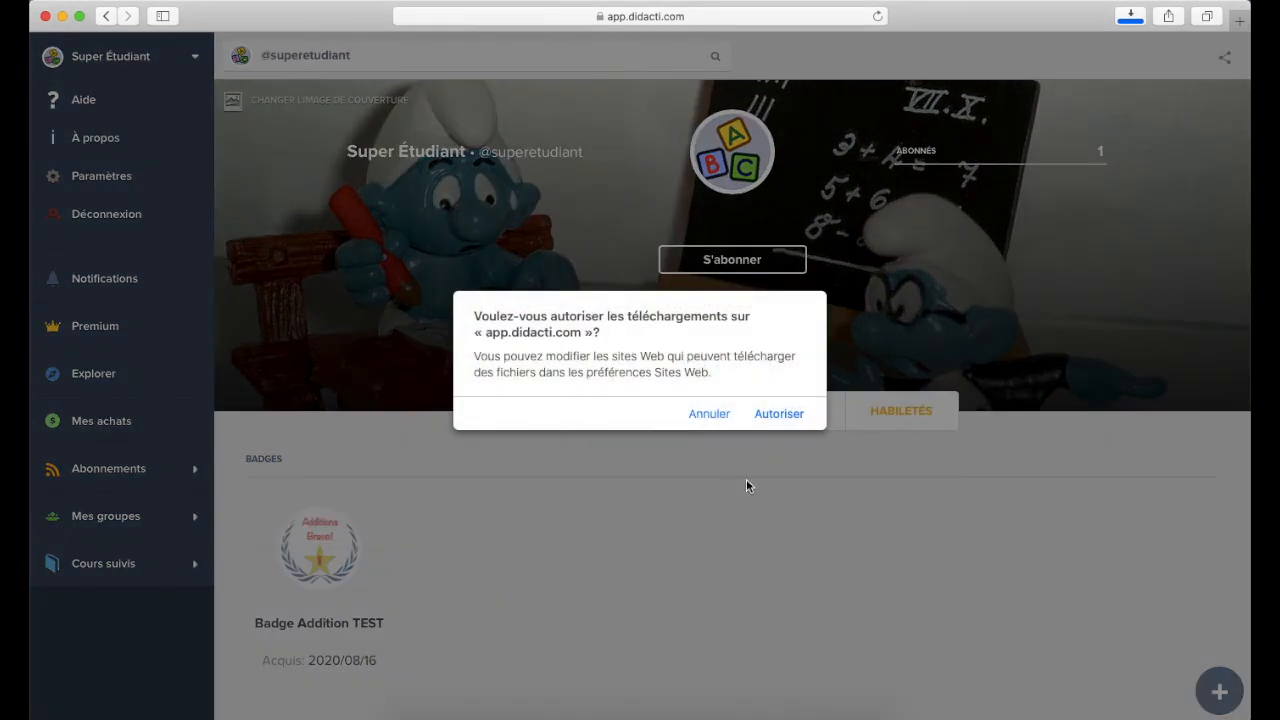
left_click(711, 418)
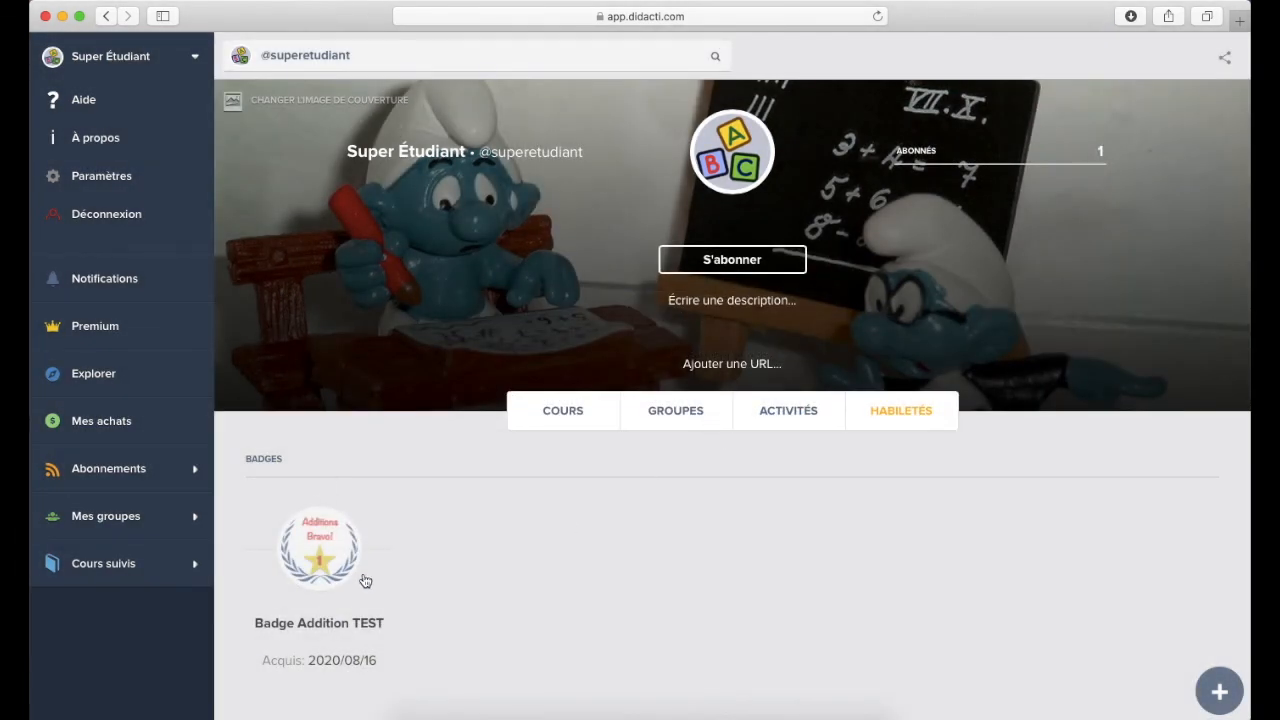
left_click(123, 56)
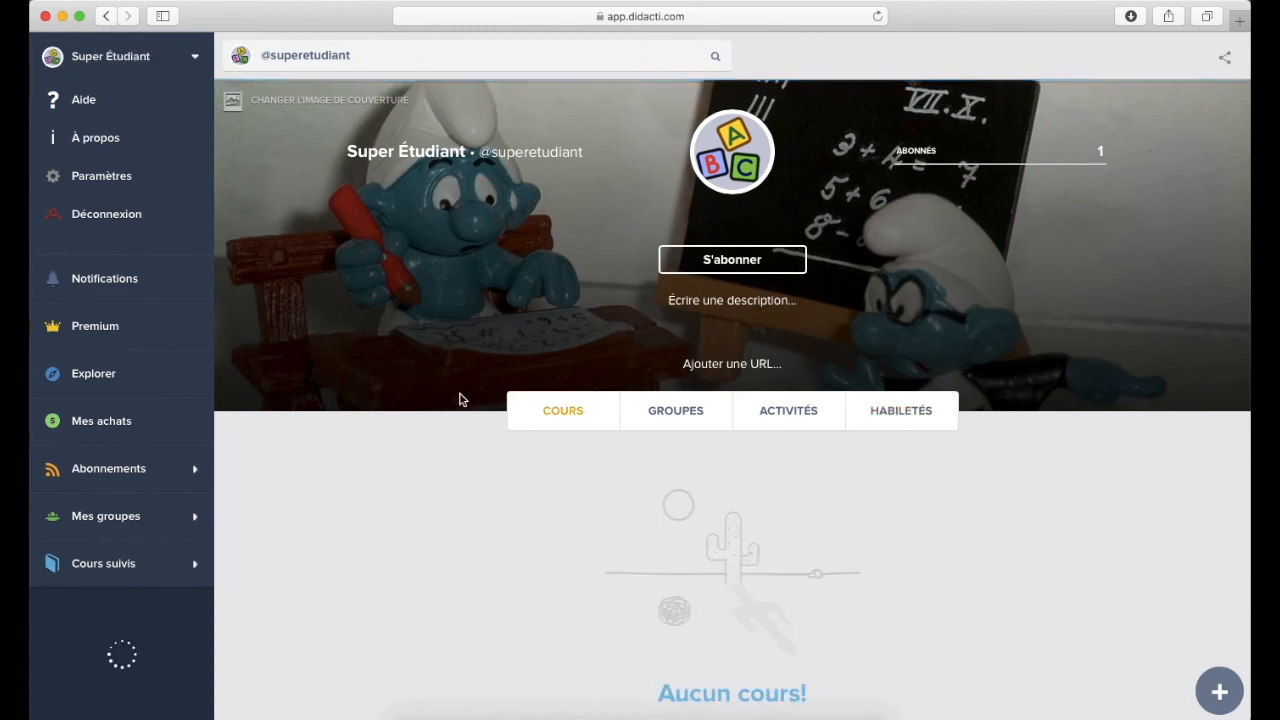
Switch to the teacher's Chrome session and delete the student's submitted answers to the "Mode examen exemple 2" activities
key("super+Tab")
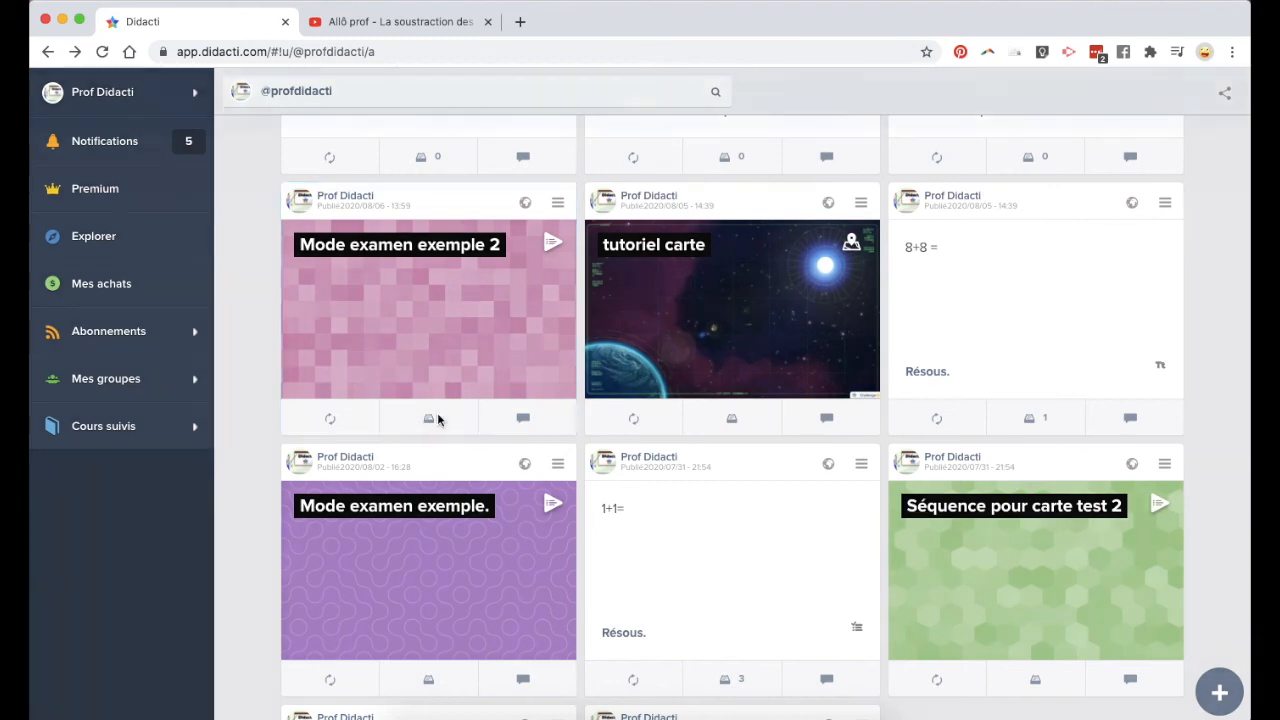
left_click(437, 414)
left_click(812, 280)
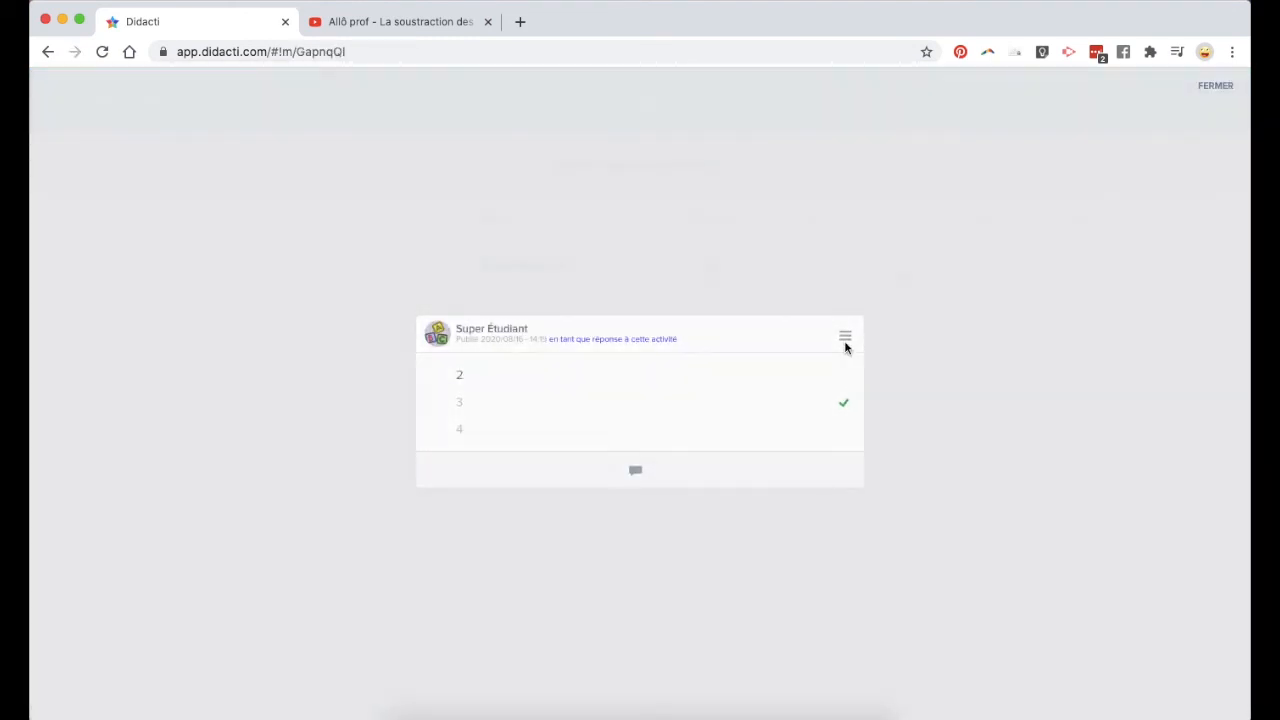
left_click(845, 340)
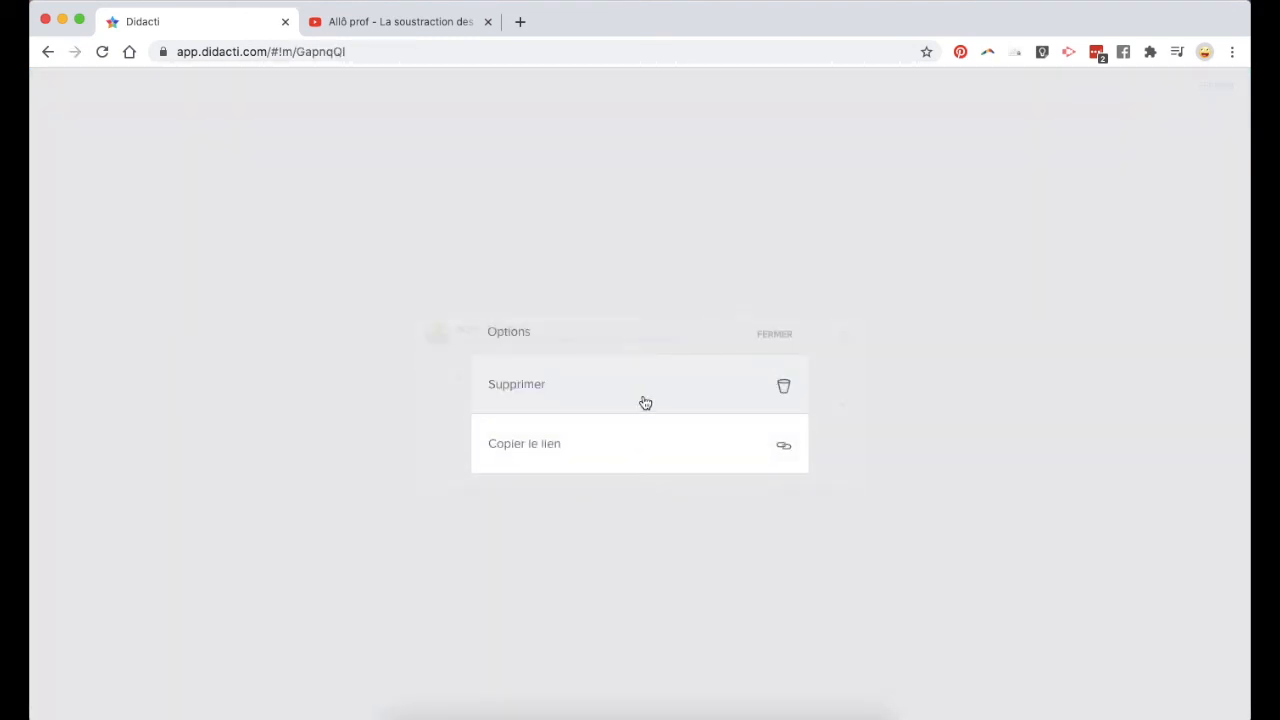
left_click(654, 403)
left_click(694, 469)
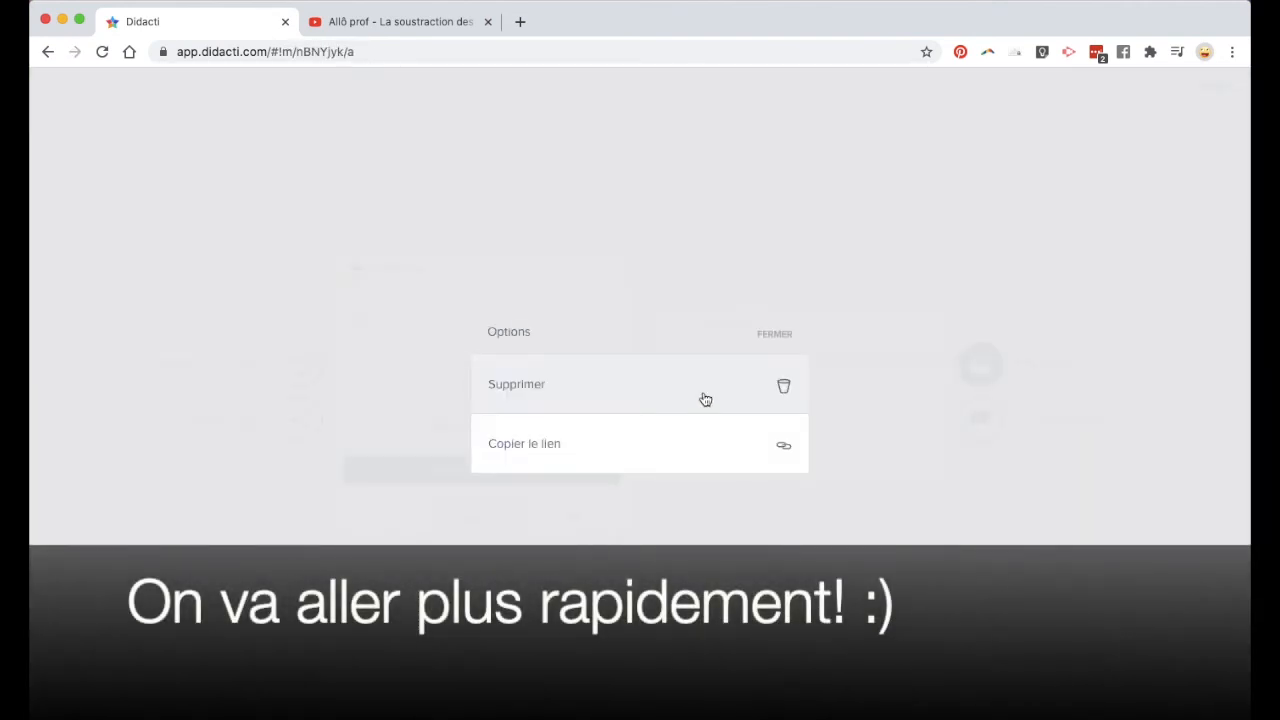
left_click(706, 400)
left_click(1217, 100)
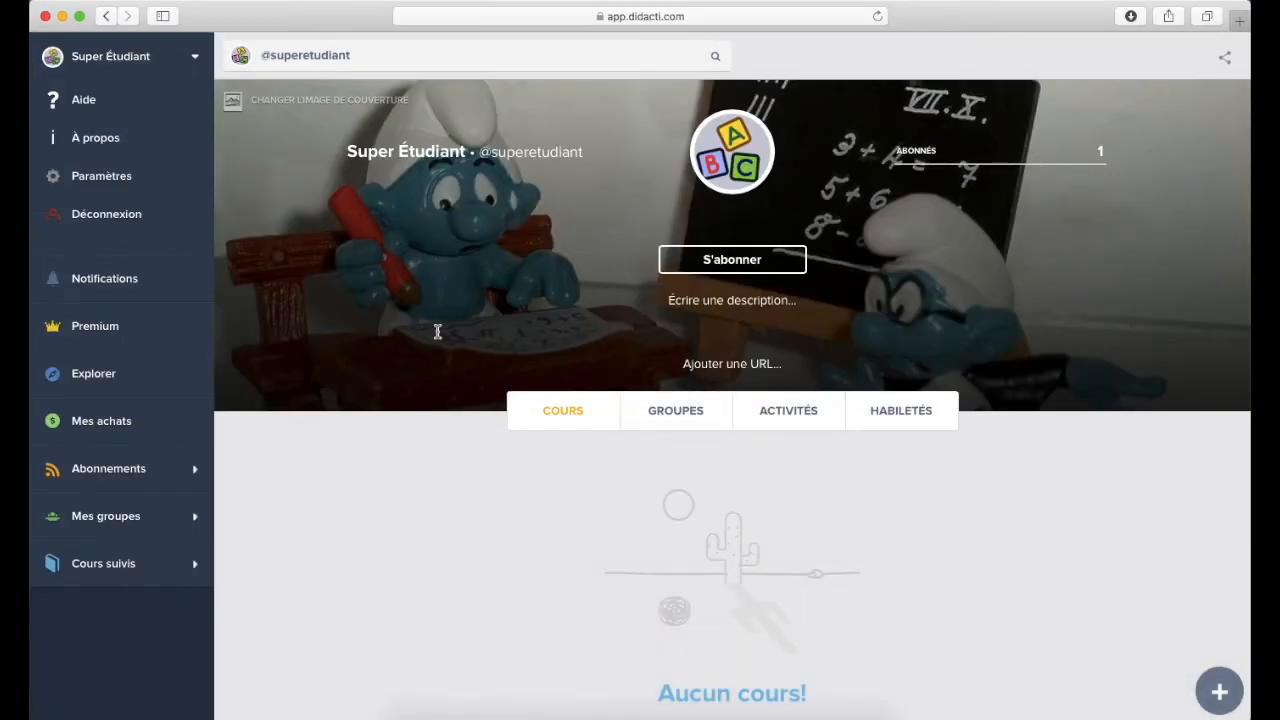
Reopen "Mode examen exemple 2" from the student's subscriptions in Safari and submit 3 for both 1+1 and 2+2
left_click(108, 468)
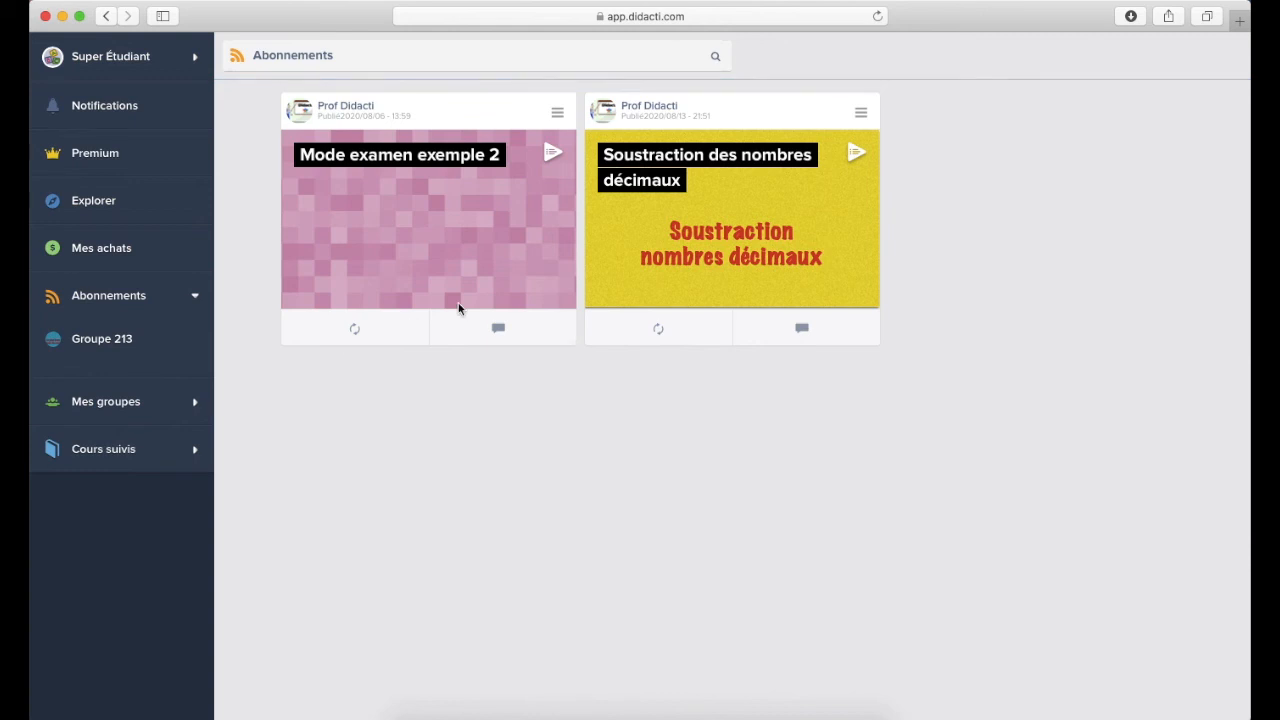
left_click(431, 252)
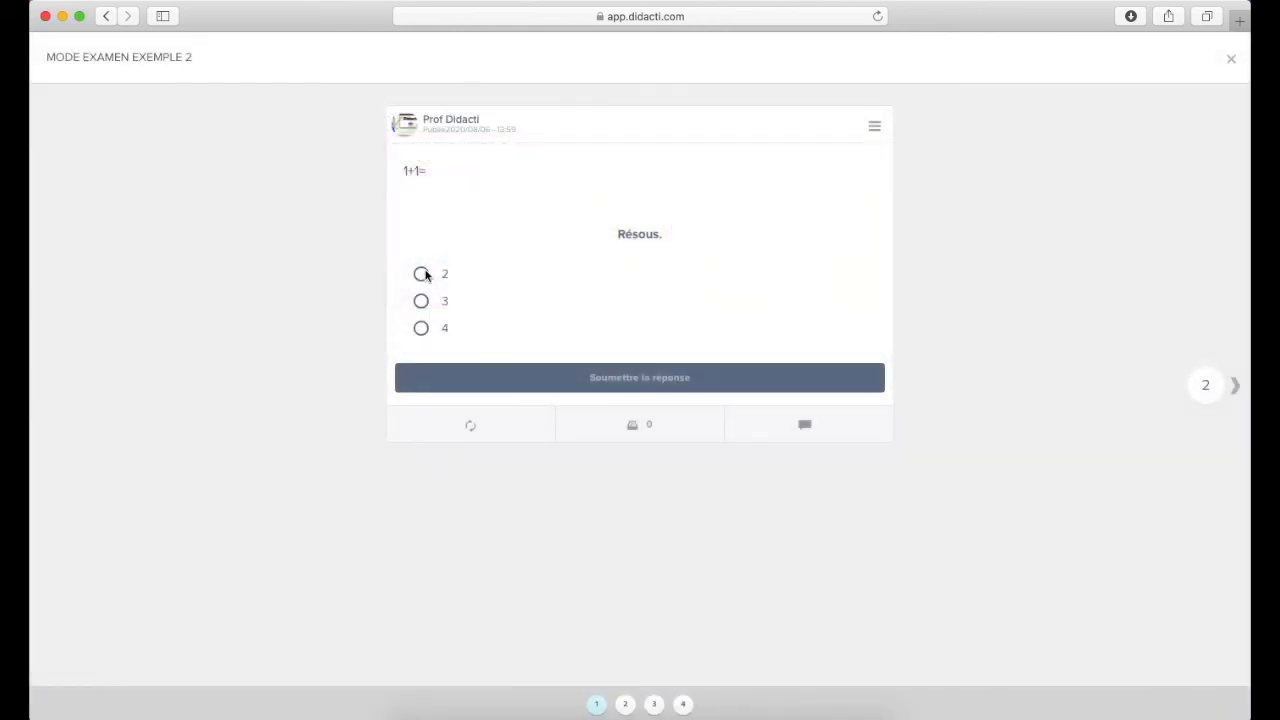
left_click(422, 300)
left_click(534, 376)
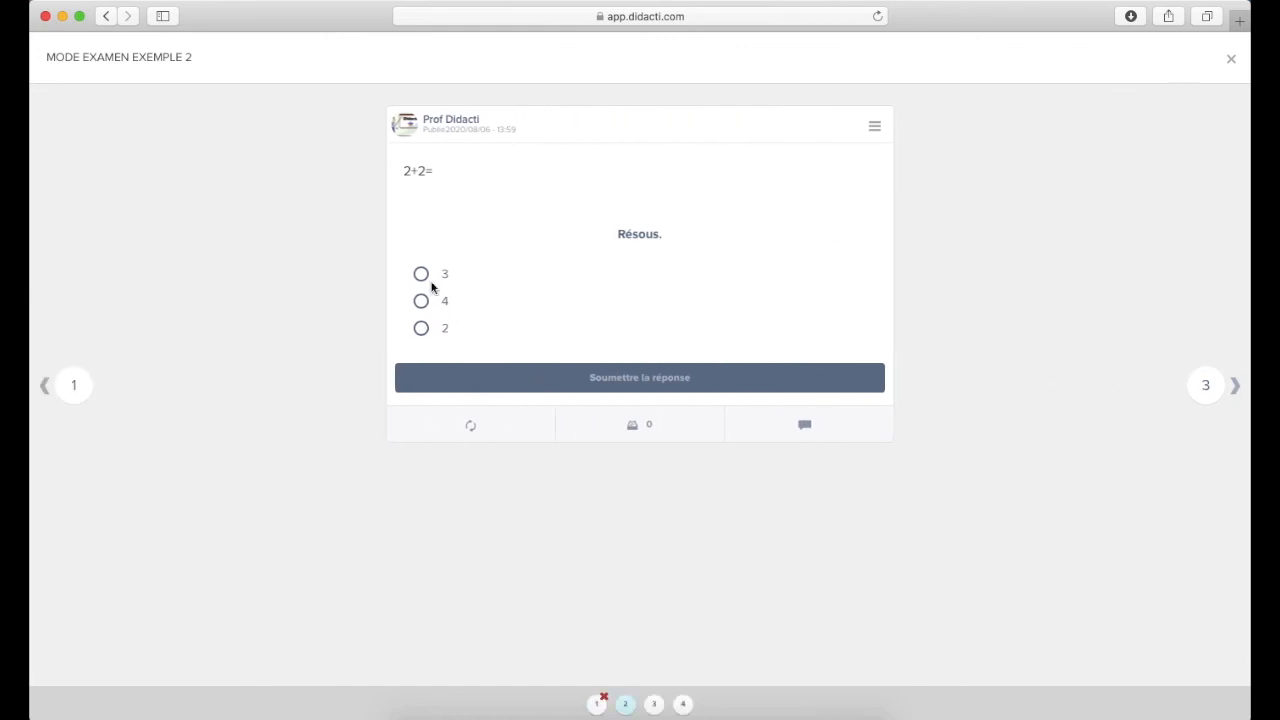
left_click(432, 284)
left_click(537, 380)
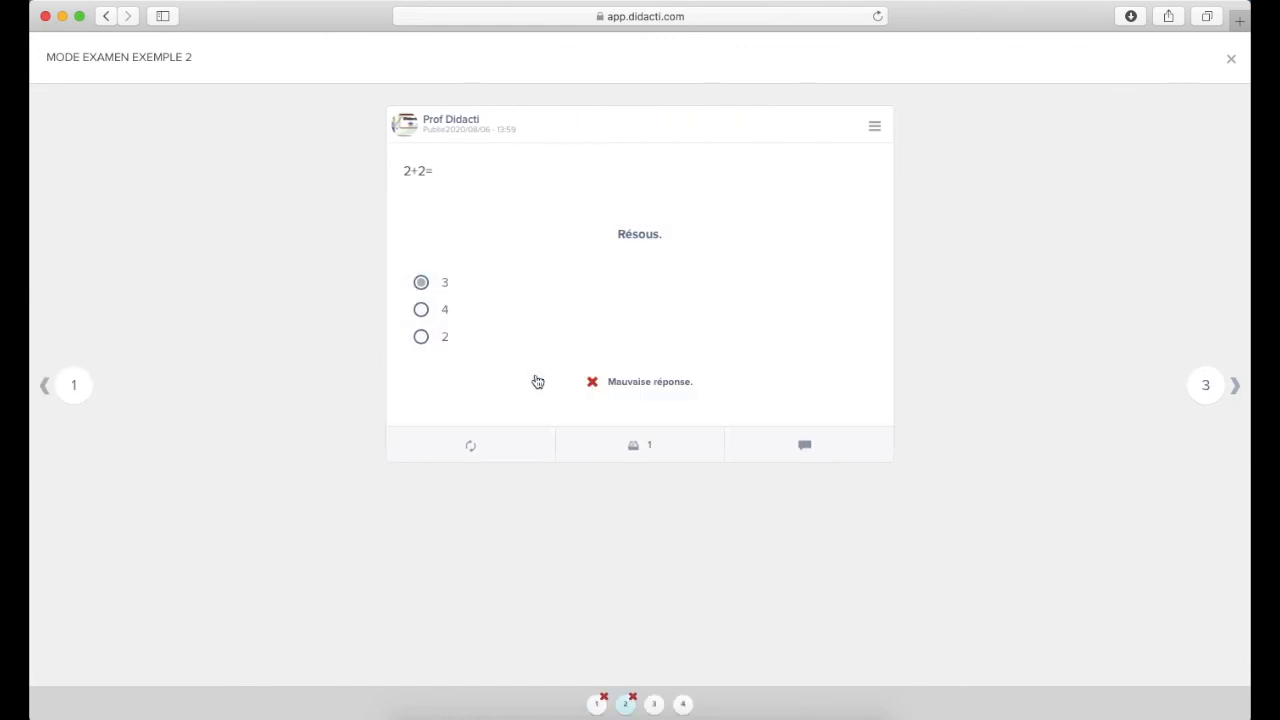
Submit 6 for 3+3 and 8 for 4+4 to complete the second exam attempt
left_click(662, 277)
type("6")
left_click(666, 320)
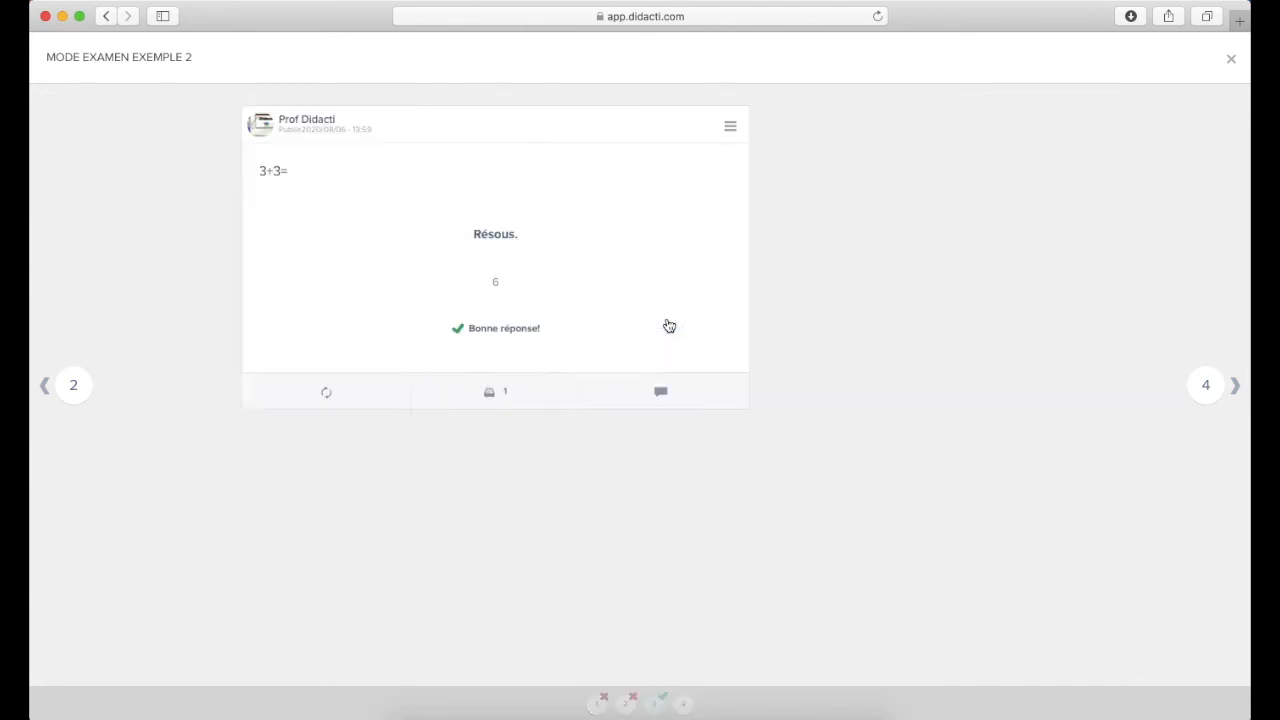
left_click(426, 277)
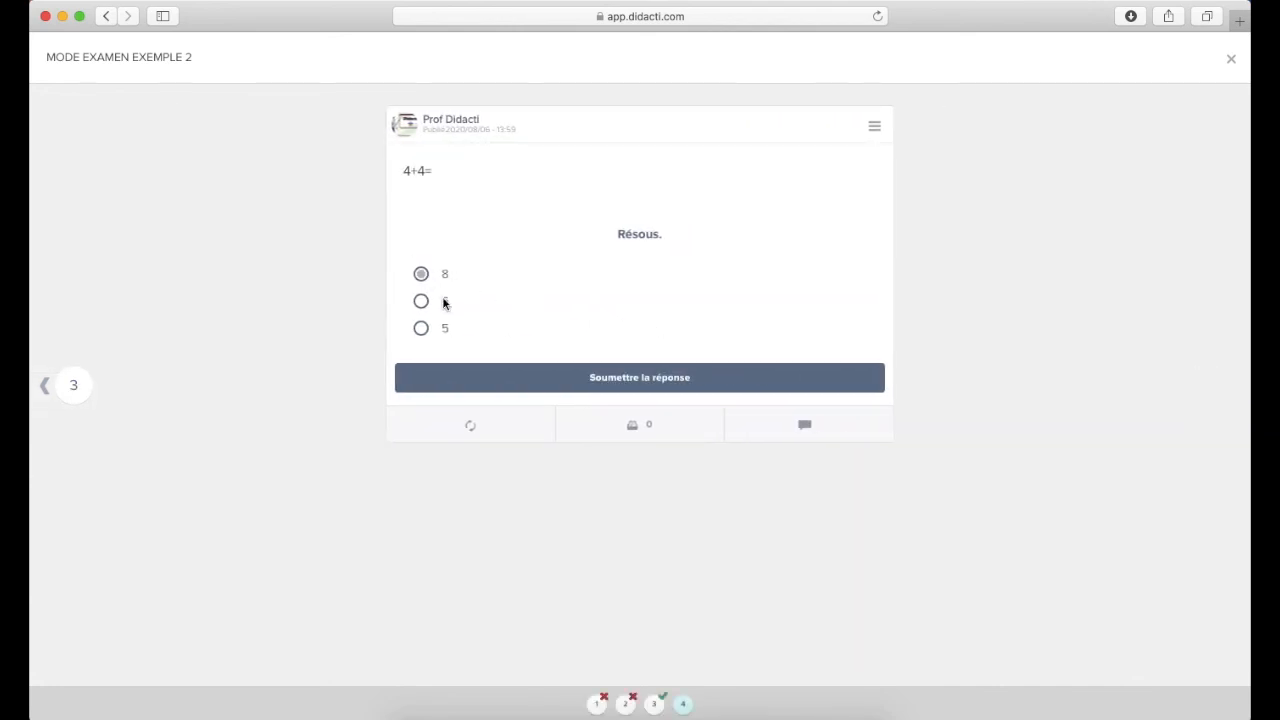
left_click(530, 377)
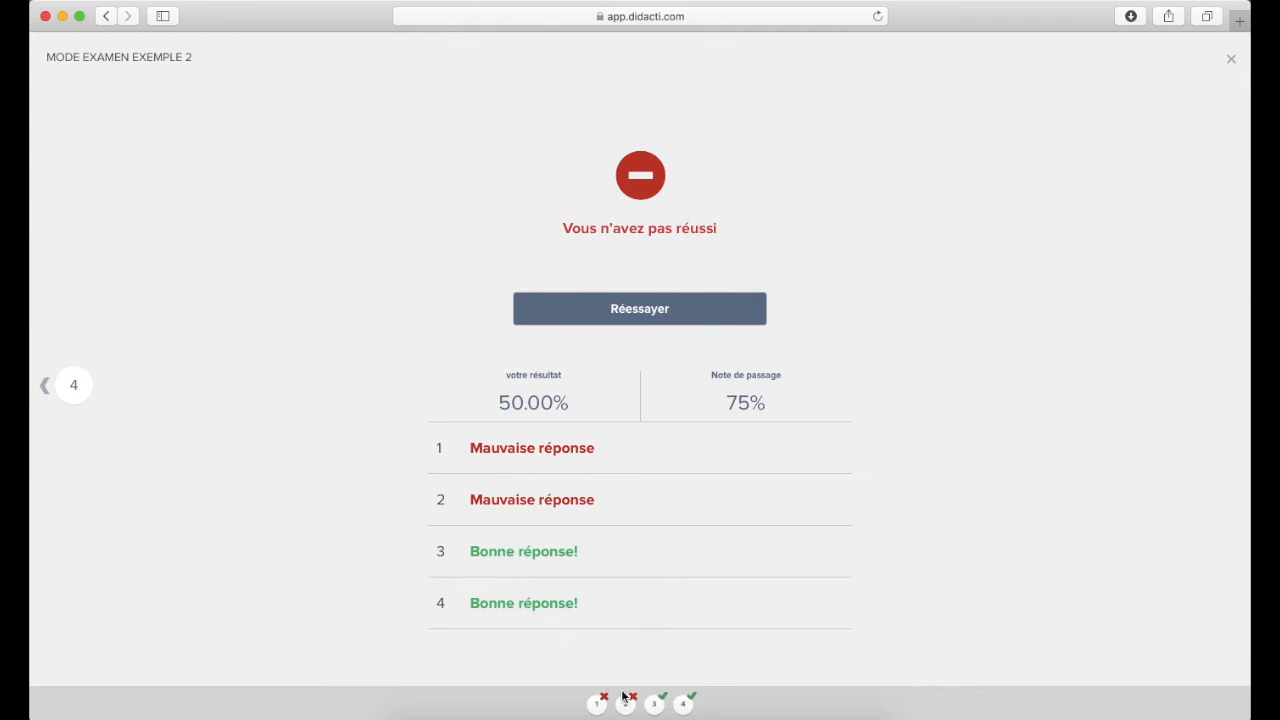
Retry the exam's failed questions, answering 2 to 1+1 and 4 to 2+2
left_click(631, 312)
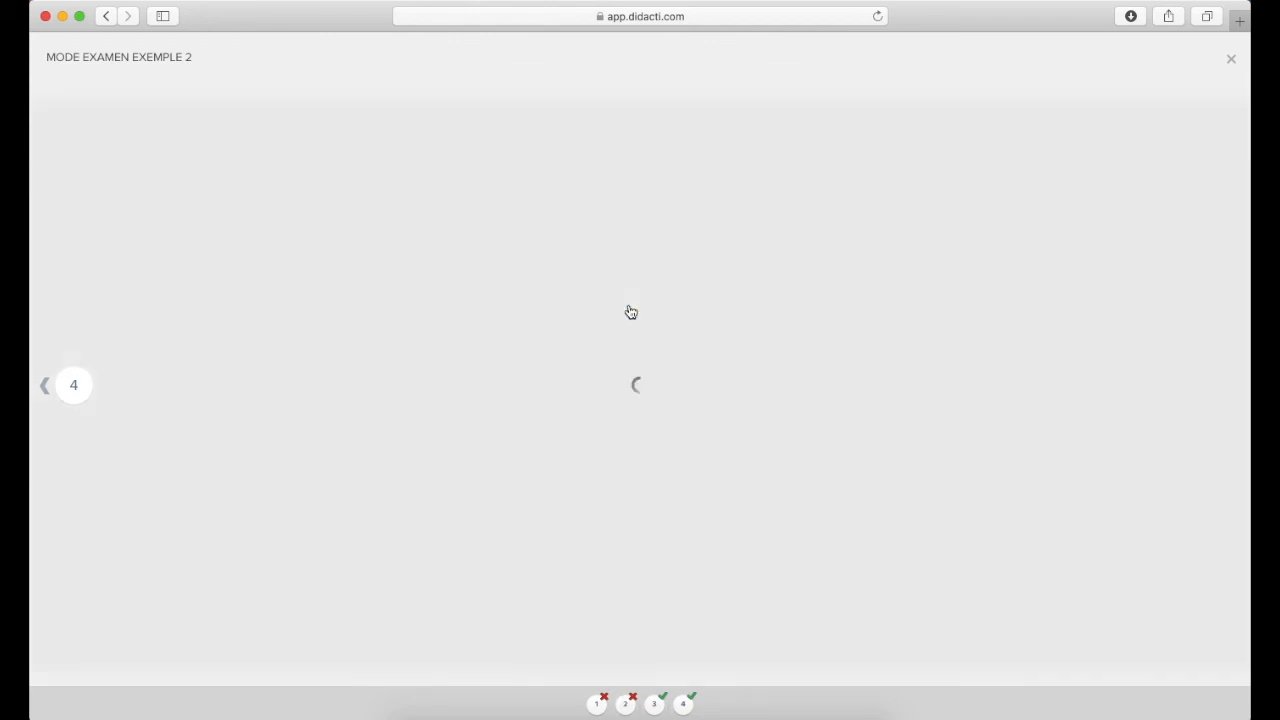
left_click(421, 274)
left_click(571, 377)
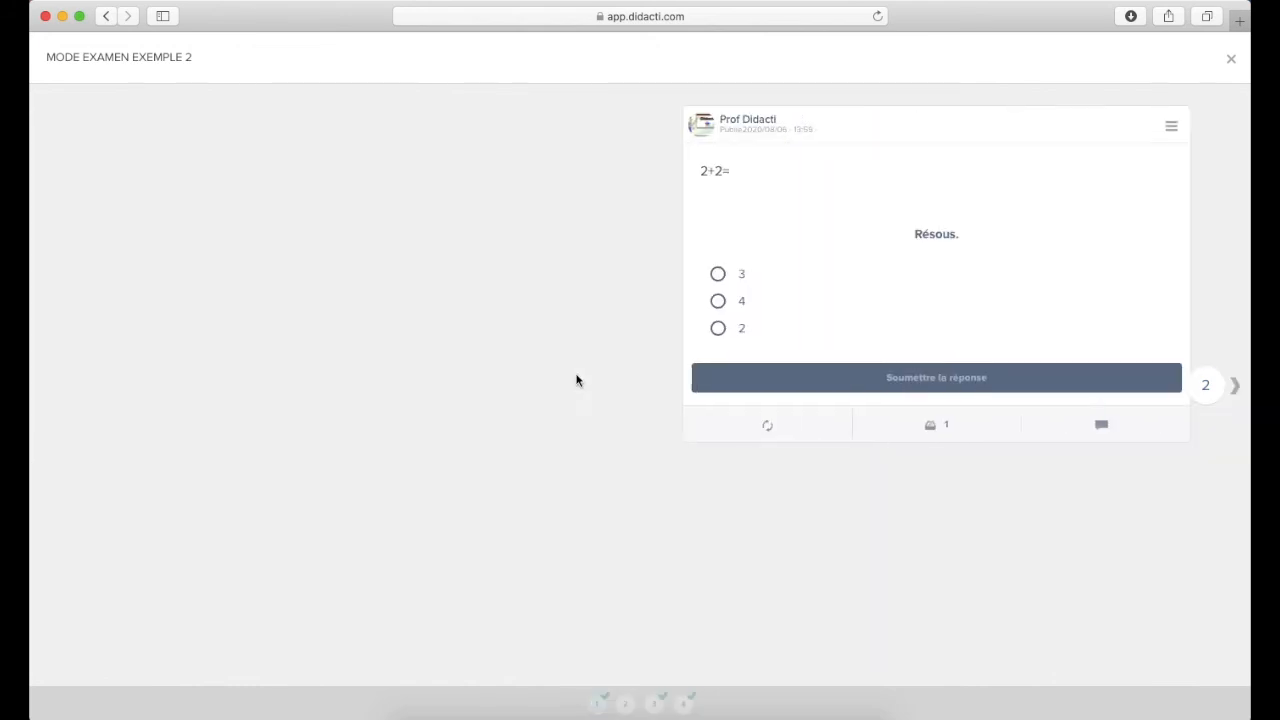
left_click(421, 301)
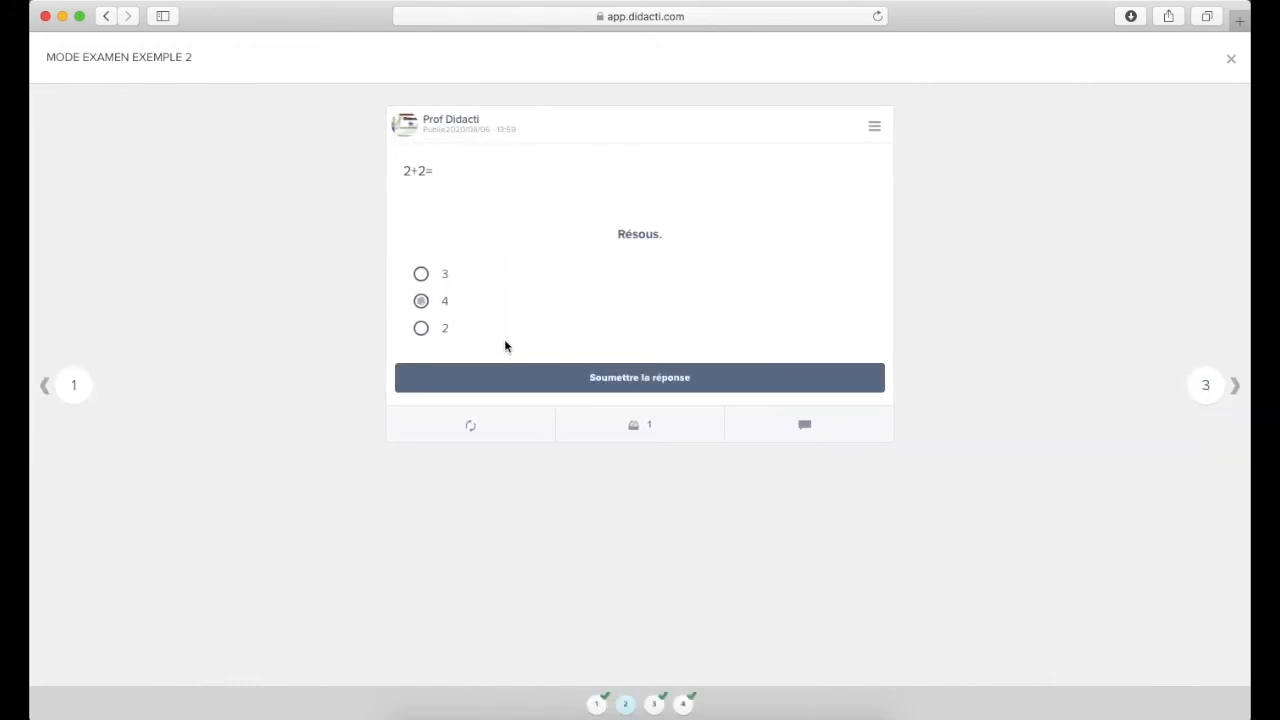
left_click(571, 378)
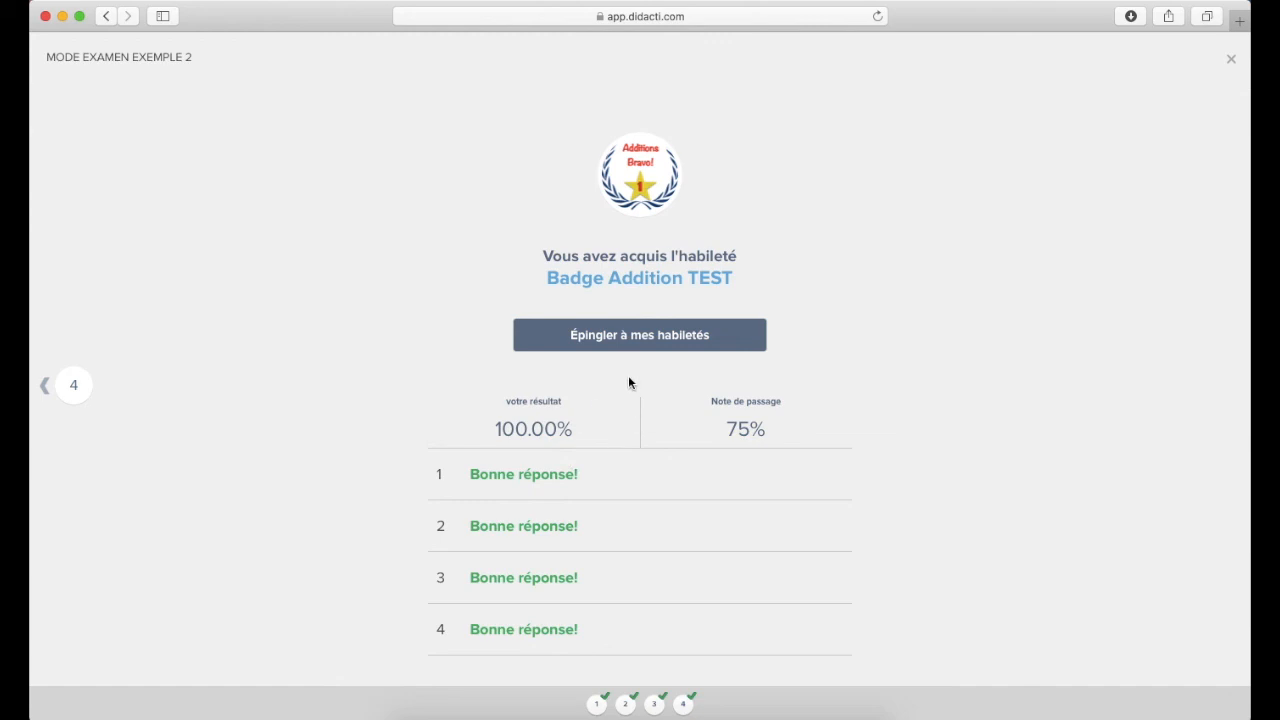
Close the exam results and review the "Badge Addition TEST" badge in the student's Habiletés
left_click(1231, 58)
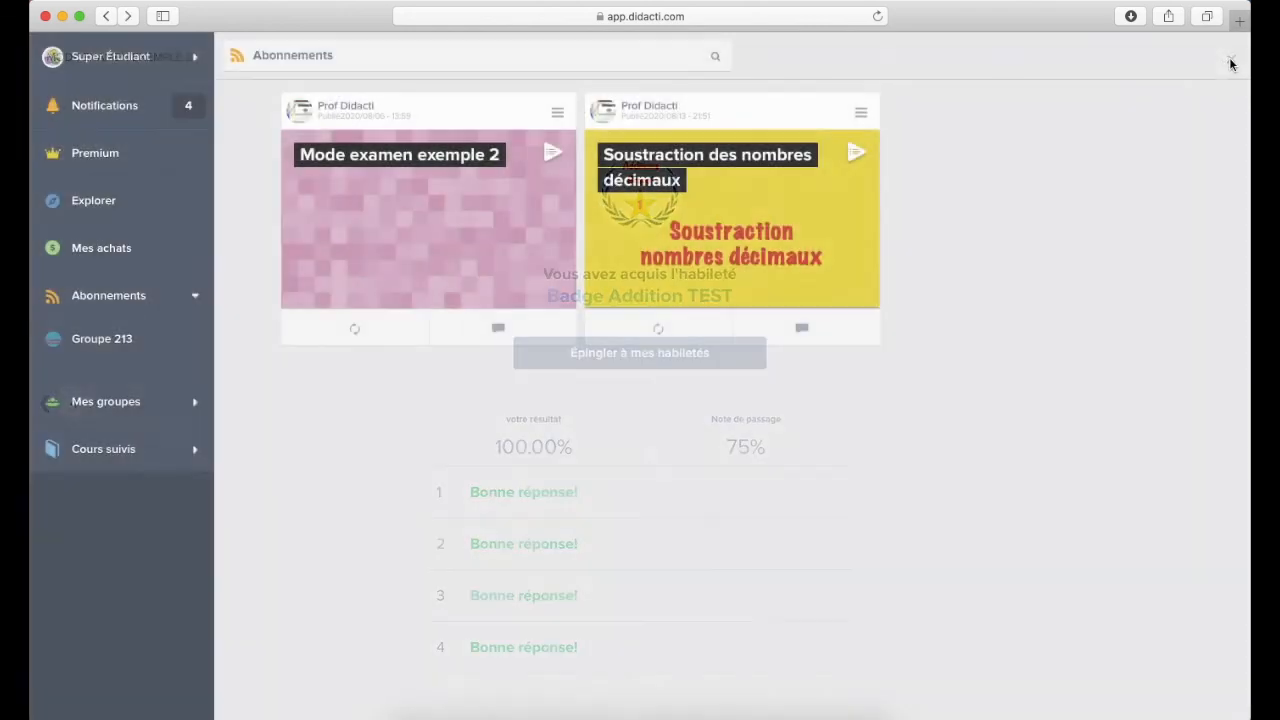
left_click(110, 56)
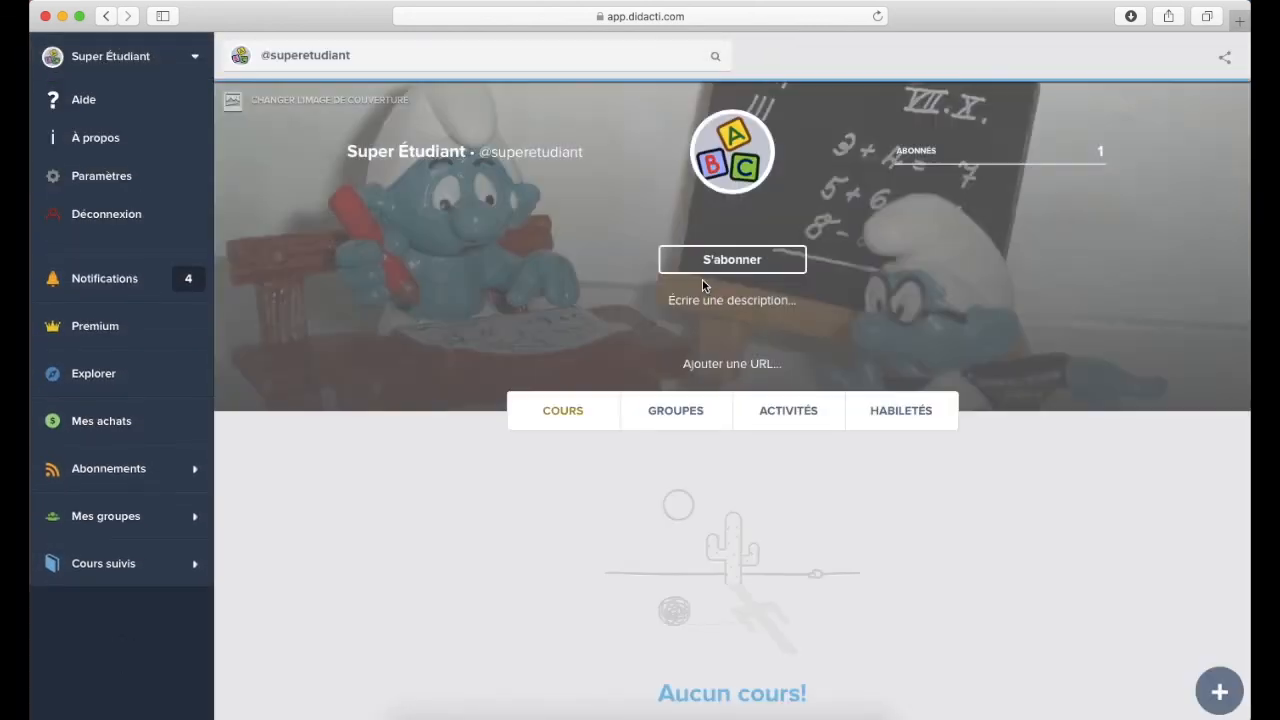
left_click(884, 414)
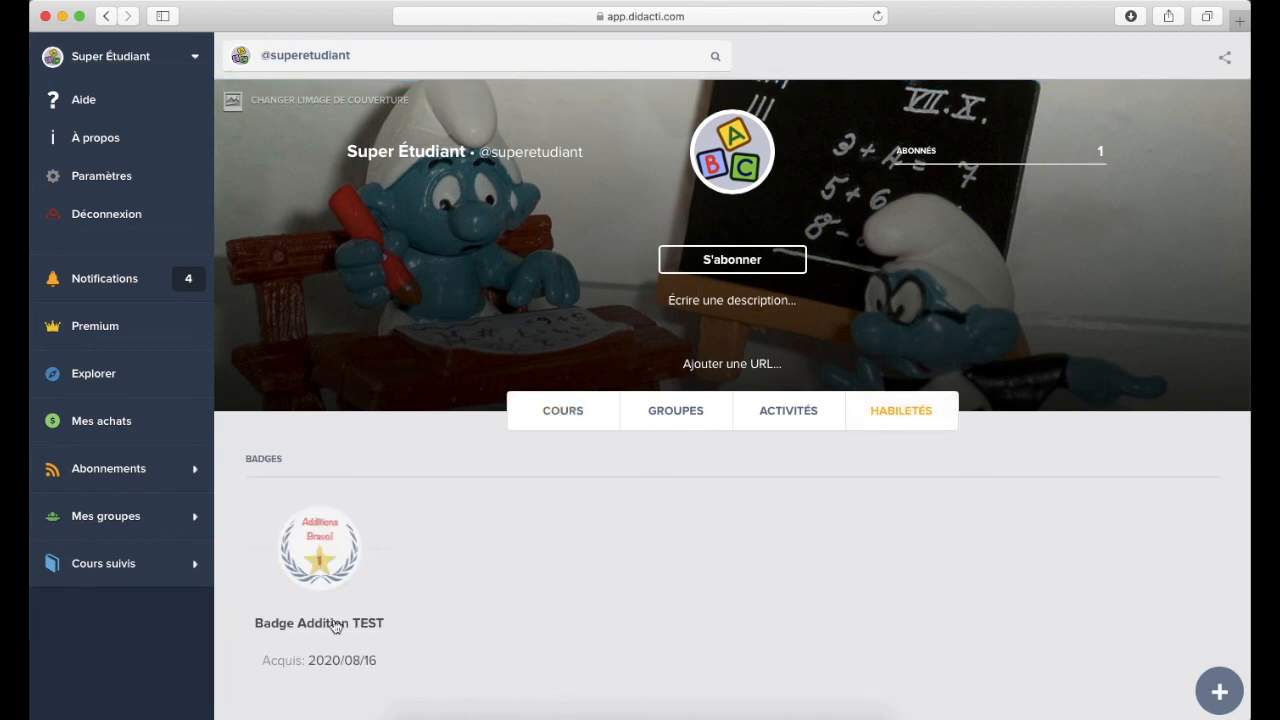
left_click(109, 56)
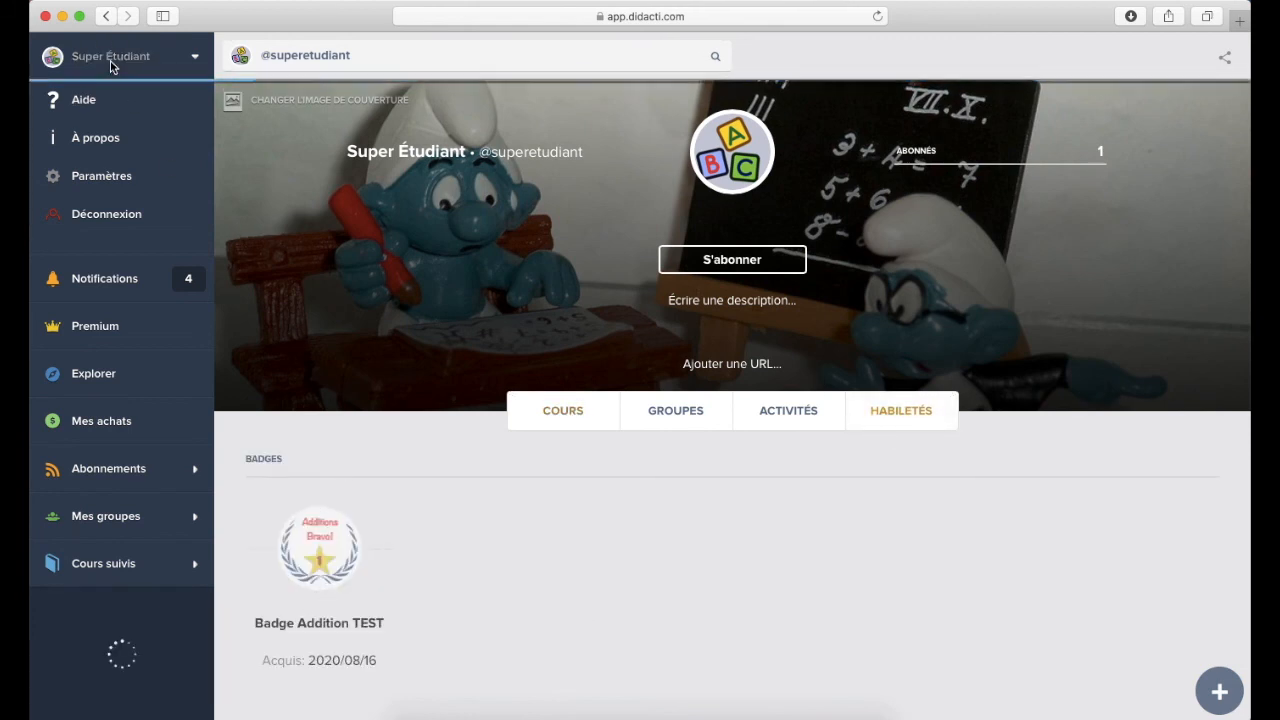